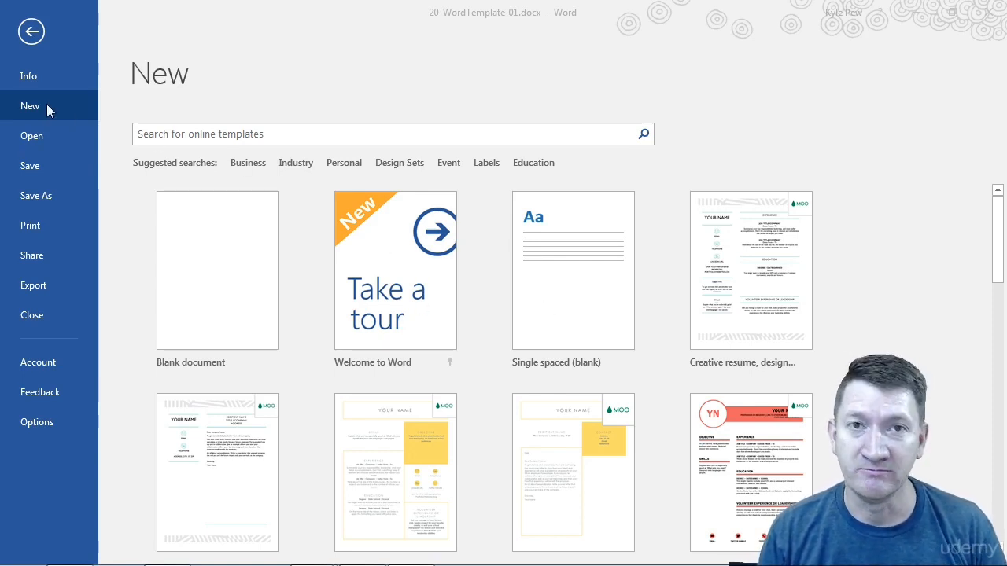
# - Return to the document, reopen the new-document page and look through the featured templates
pyautogui.click(31, 33)
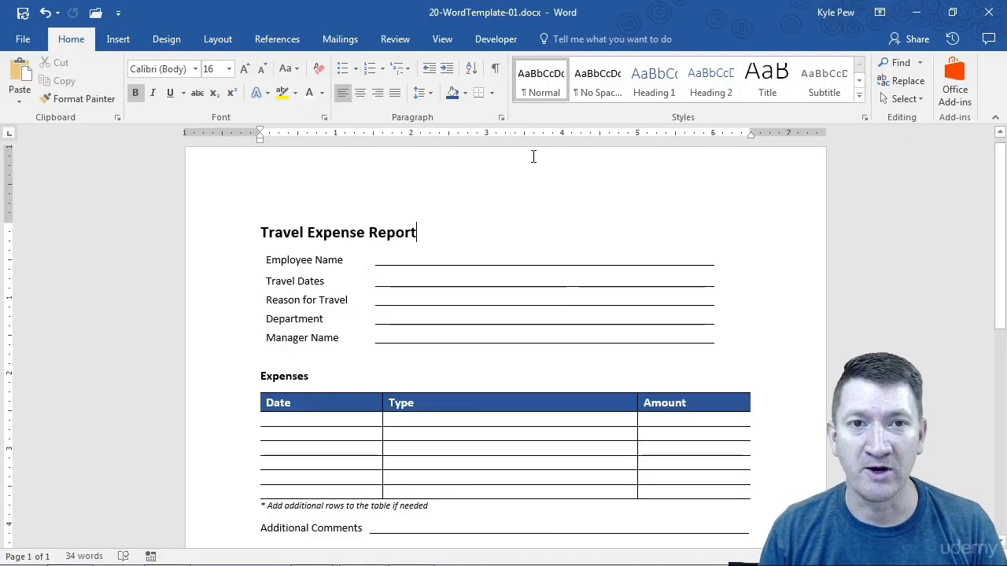
pyautogui.click(23, 41)
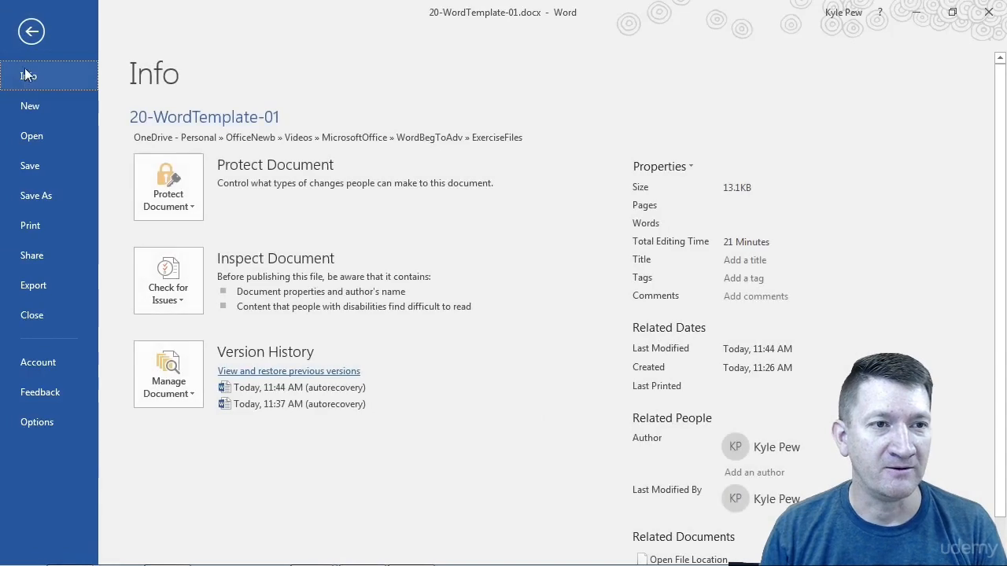
pyautogui.click(28, 106)
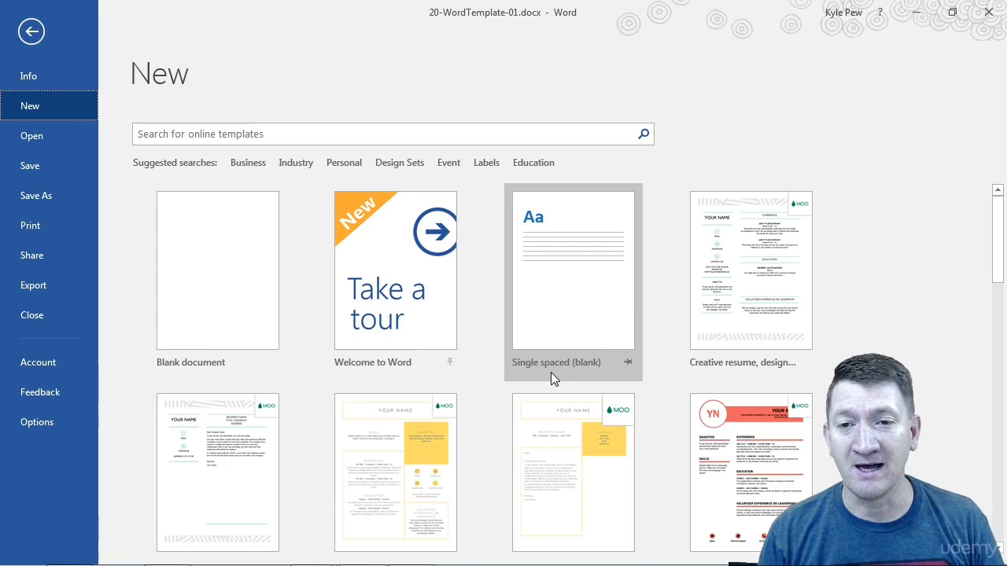
pyautogui.scroll(-2, 666, 272)
pyautogui.scroll(-3, 666, 273)
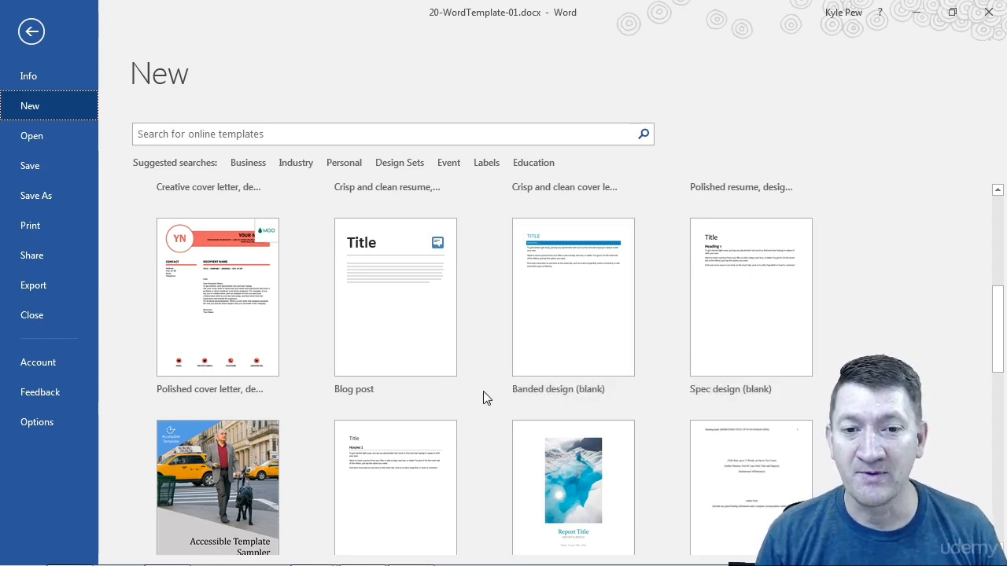
pyautogui.scroll(3, 483, 398)
pyautogui.scroll(3, 483, 398)
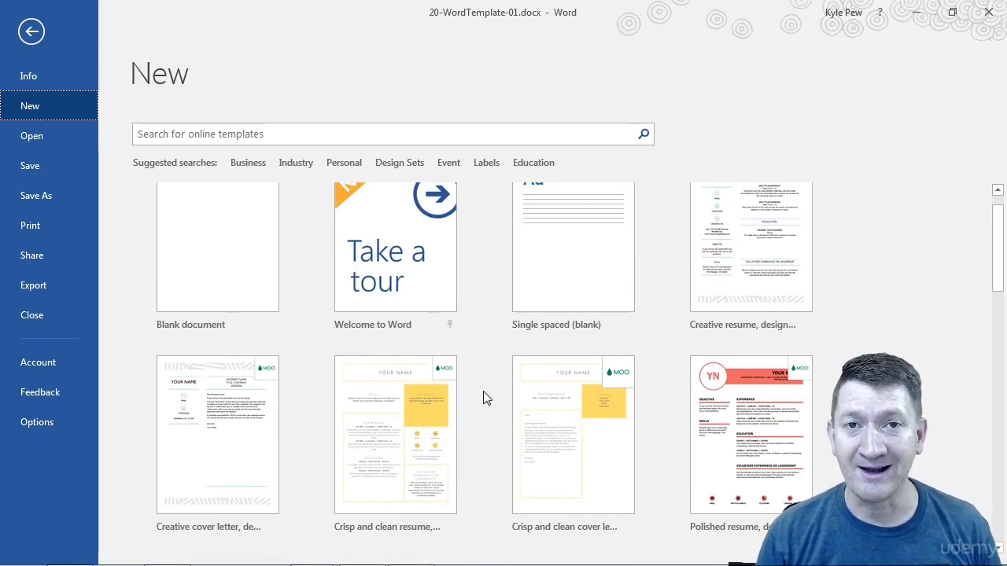
pyautogui.scroll(1, 483, 398)
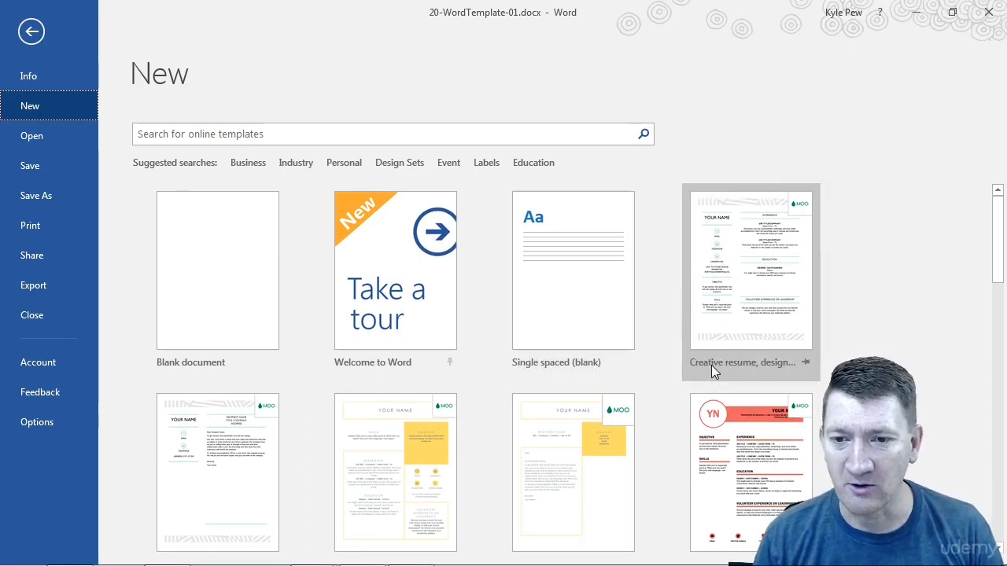
pyautogui.scroll(-2, 433, 420)
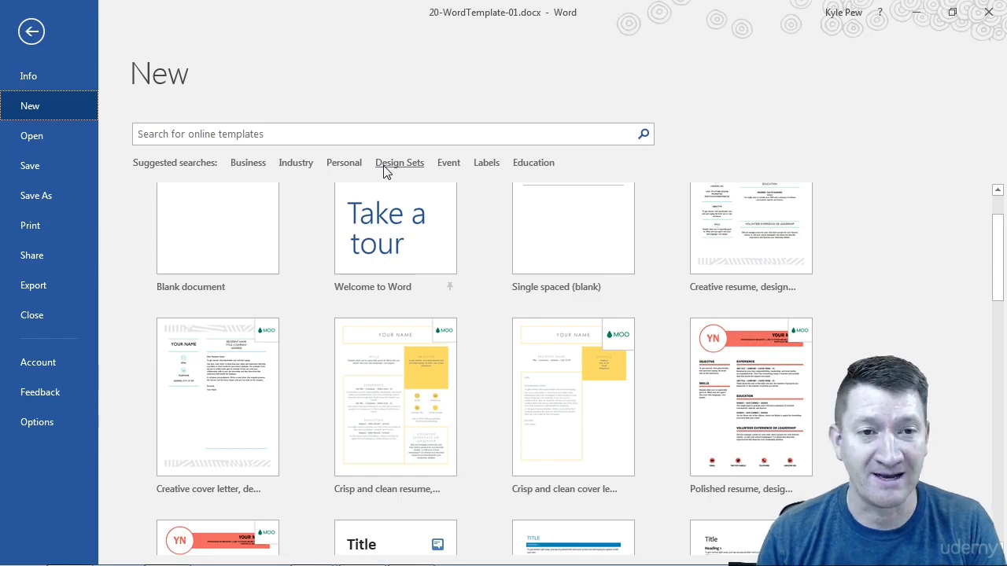
# - Browse the Business templates and create a document from Business letterhead stationery (Simple design)
pyautogui.click(247, 164)
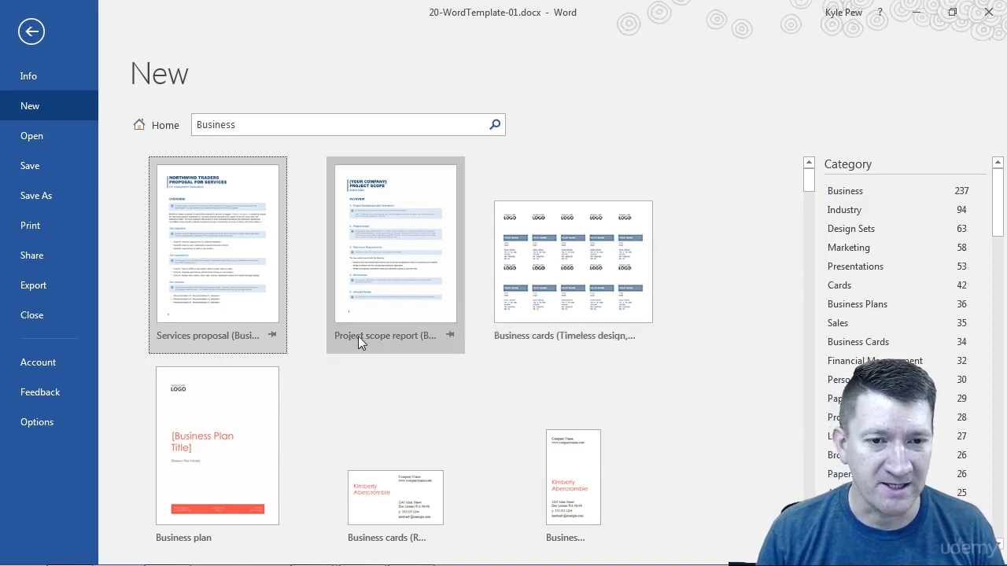
pyautogui.scroll(-3, 389, 338)
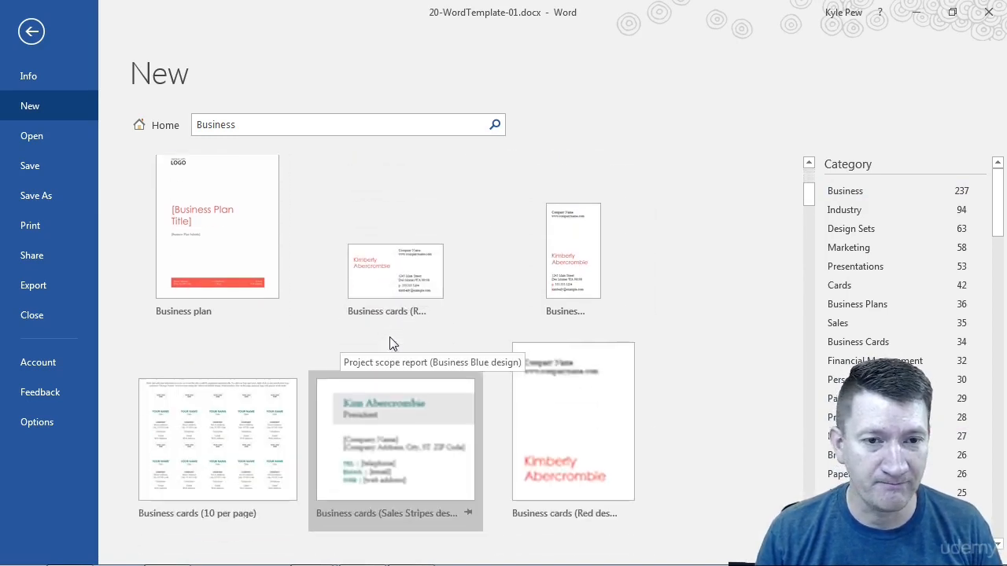
pyautogui.scroll(-8, 474, 338)
pyautogui.scroll(-9, 474, 344)
pyautogui.scroll(-7, 475, 344)
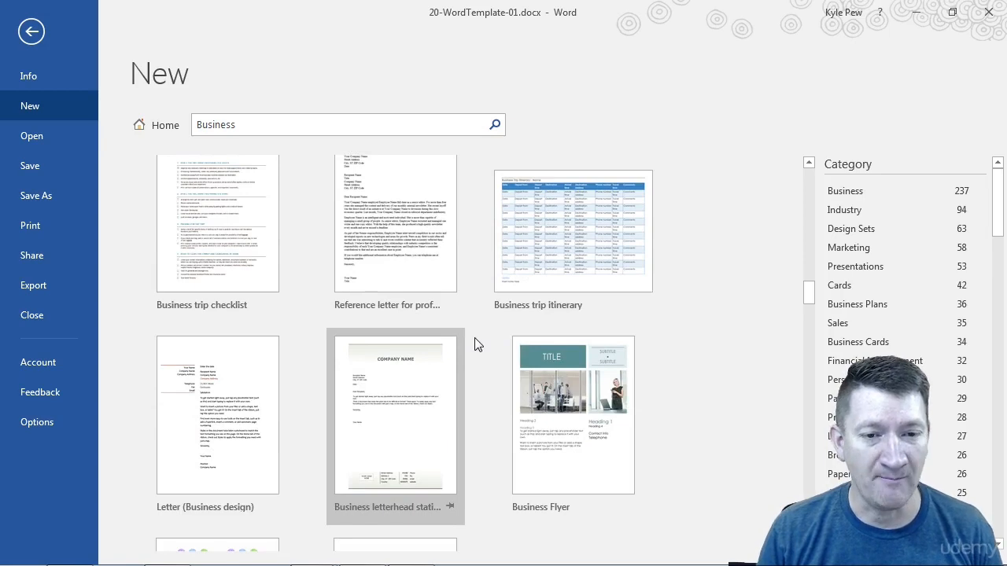
pyautogui.scroll(-1, 475, 345)
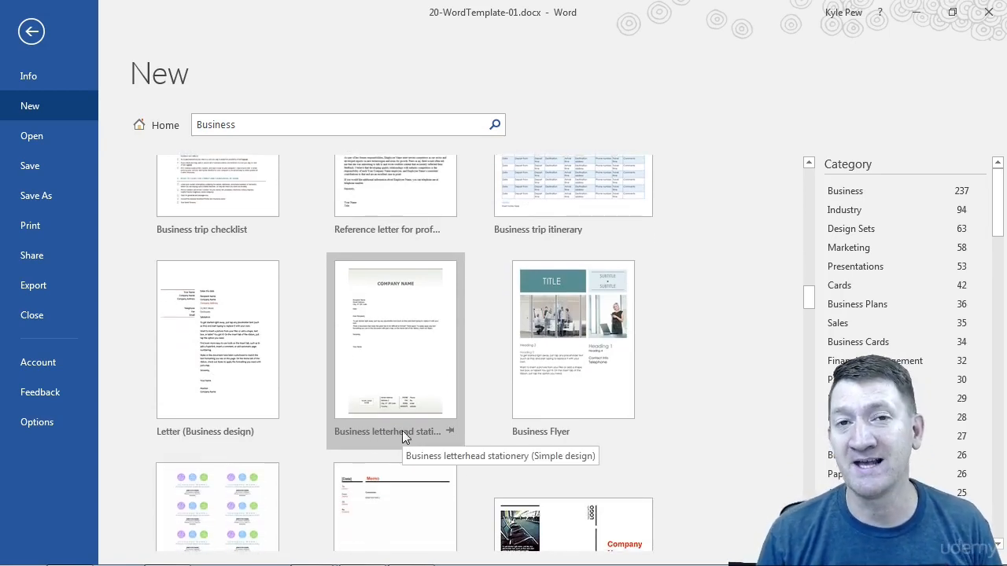
pyautogui.click(403, 364)
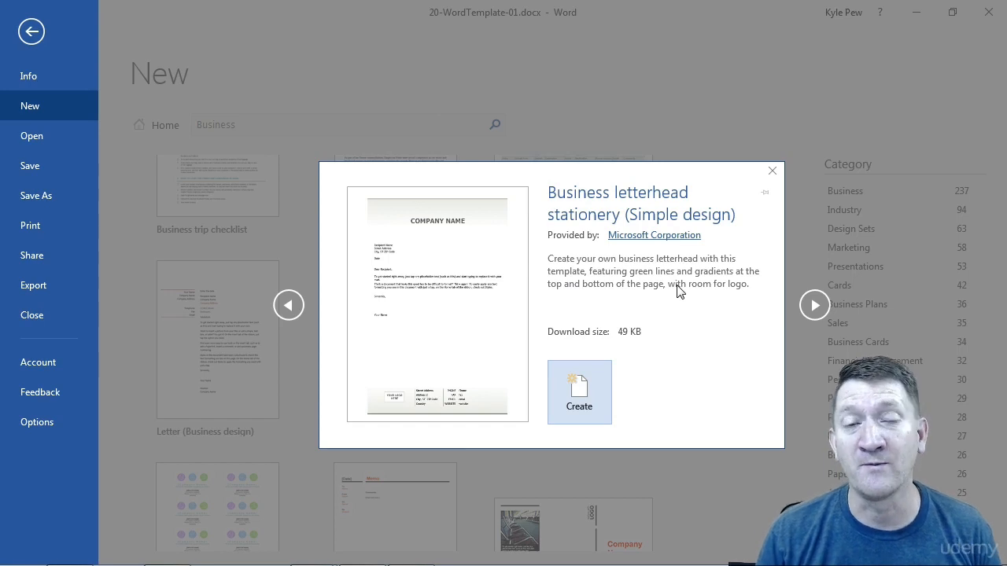
pyautogui.click(574, 402)
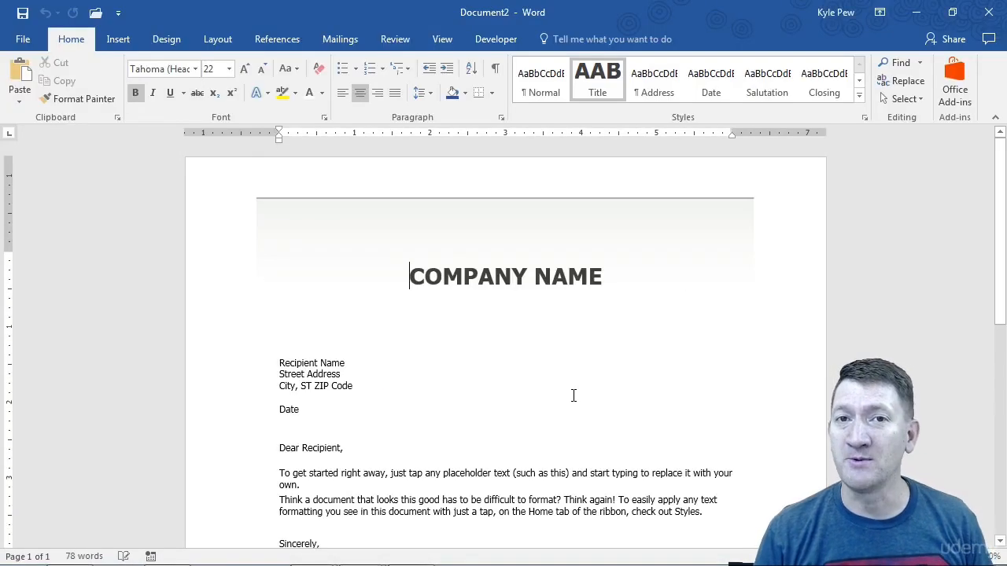
# - Look over the letterhead down to its footer, and replace the company name heading with "OFFICE NEWB"
pyautogui.scroll(-5, 494, 323)
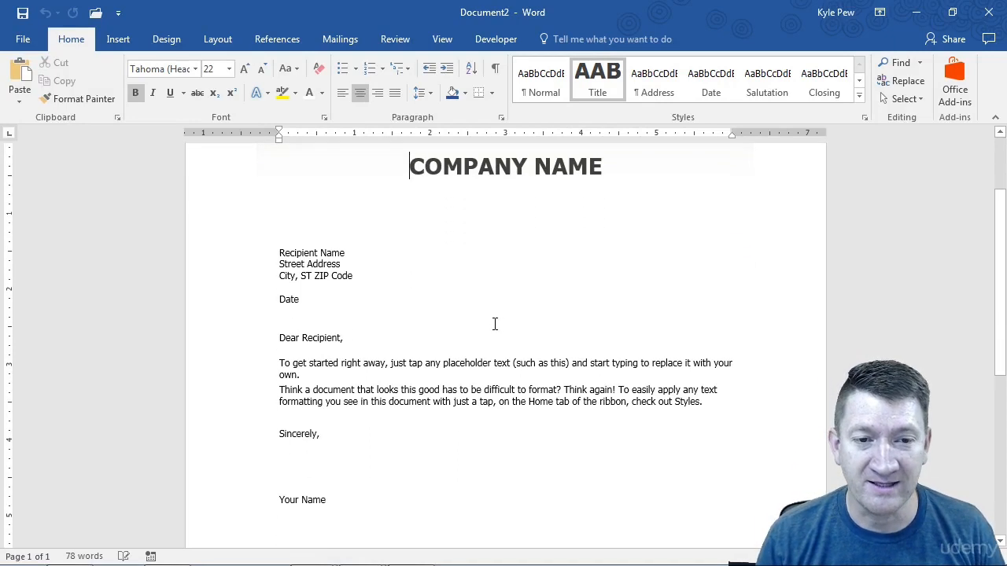
pyautogui.scroll(-2, 494, 324)
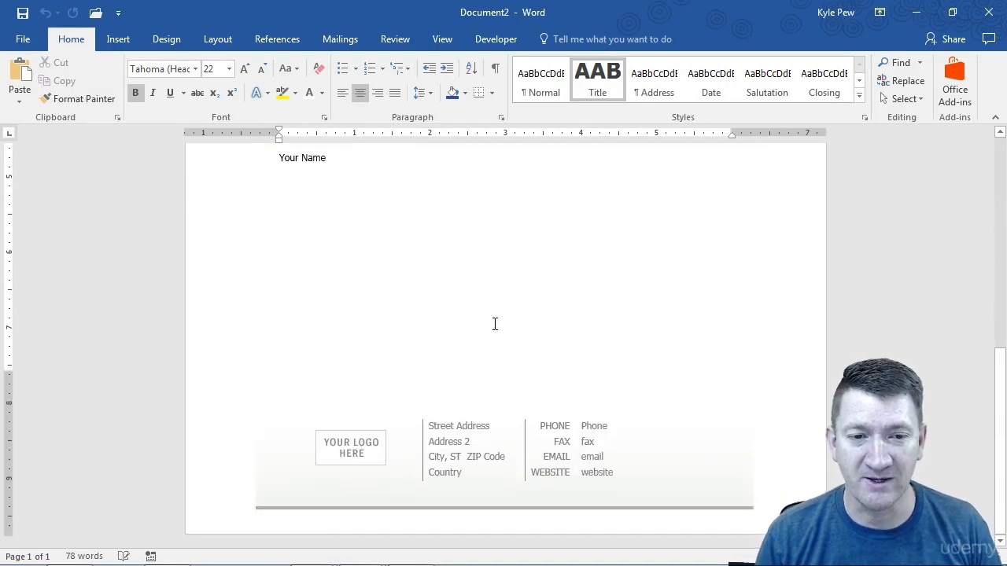
pyautogui.scroll(4, 495, 323)
pyautogui.scroll(4, 495, 323)
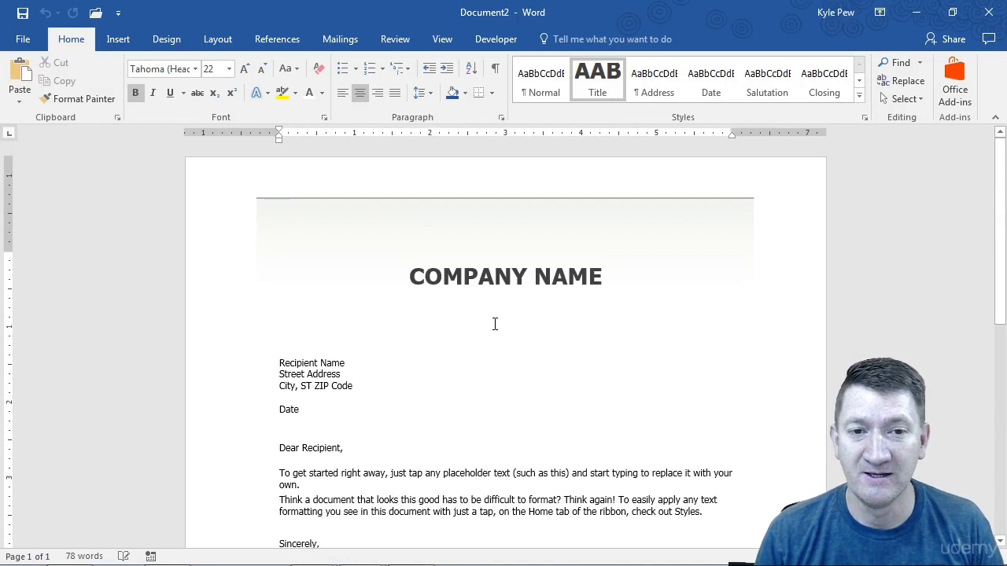
pyautogui.moveTo(413, 270); pyautogui.dragTo(600, 277)
pyautogui.write('OFFICE')
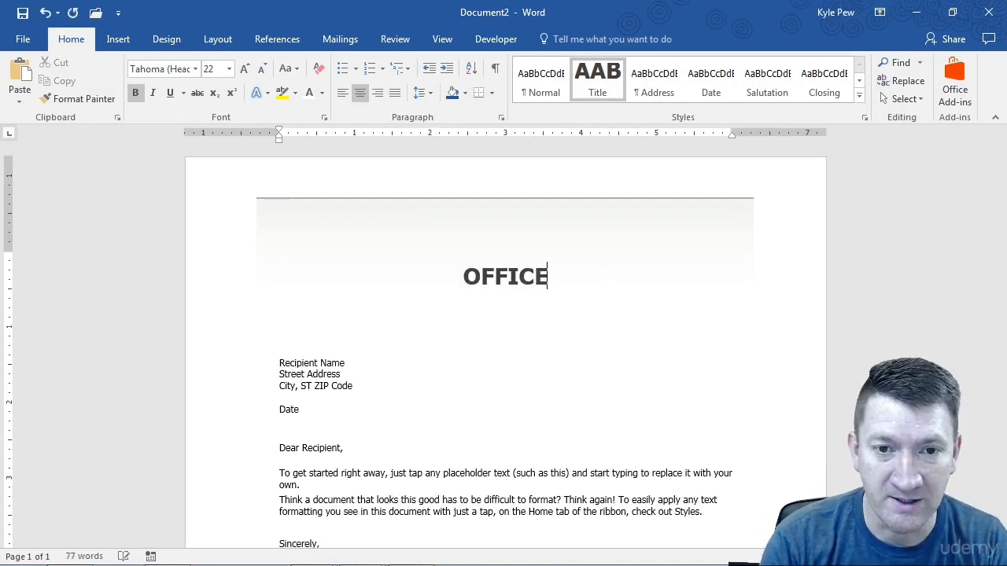
pyautogui.write(' NEWB')
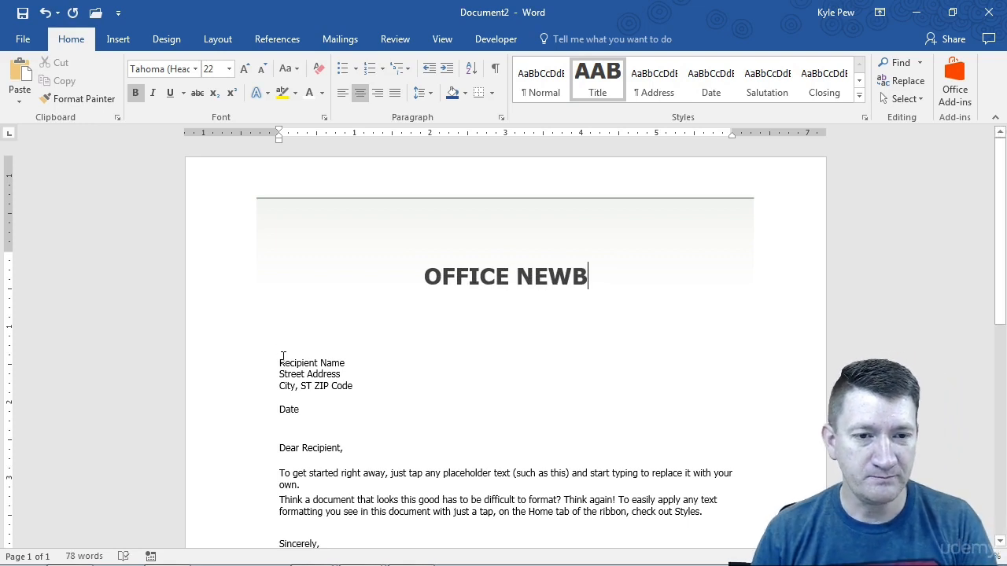
# - Replace the recipient address block with the recipient's full name and street address
pyautogui.click(344, 365)
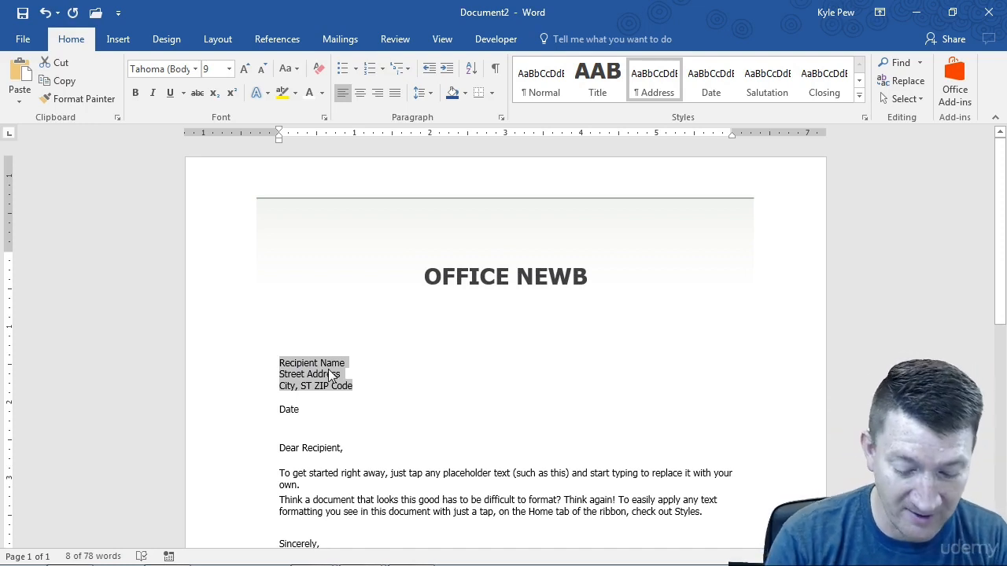
pyautogui.write('Kyle ')
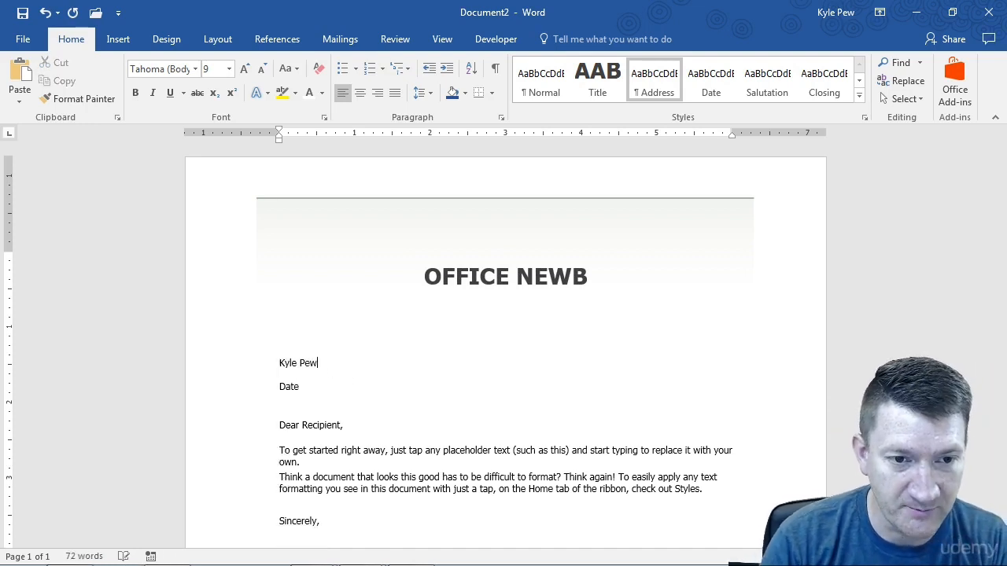
pyautogui.write('Pew')
pyautogui.press('Return')
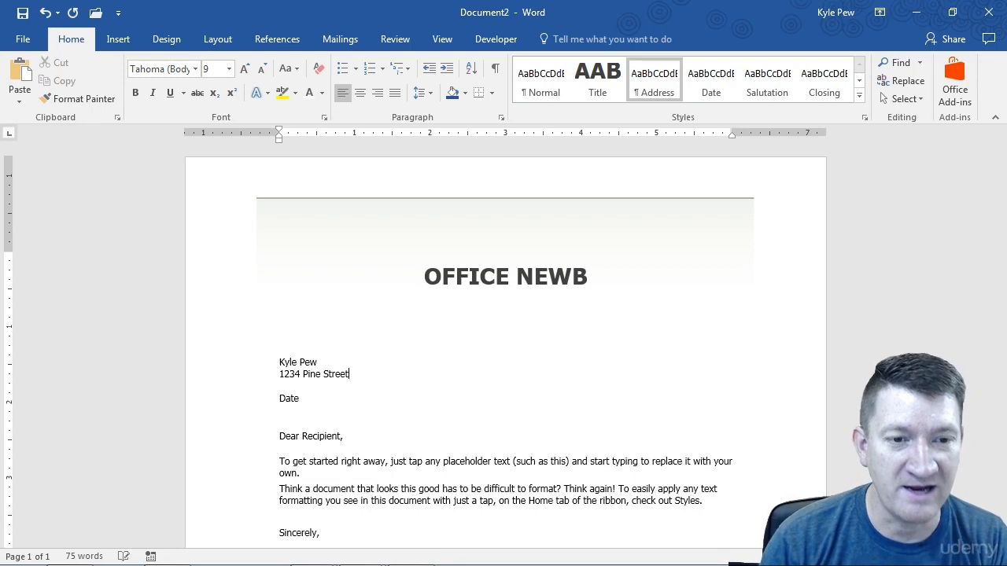
# - Fill in the letter's date as 09/12/2017 and replace the recipient placeholder in the salutation with the recipient's first name
pyautogui.click(290, 398)
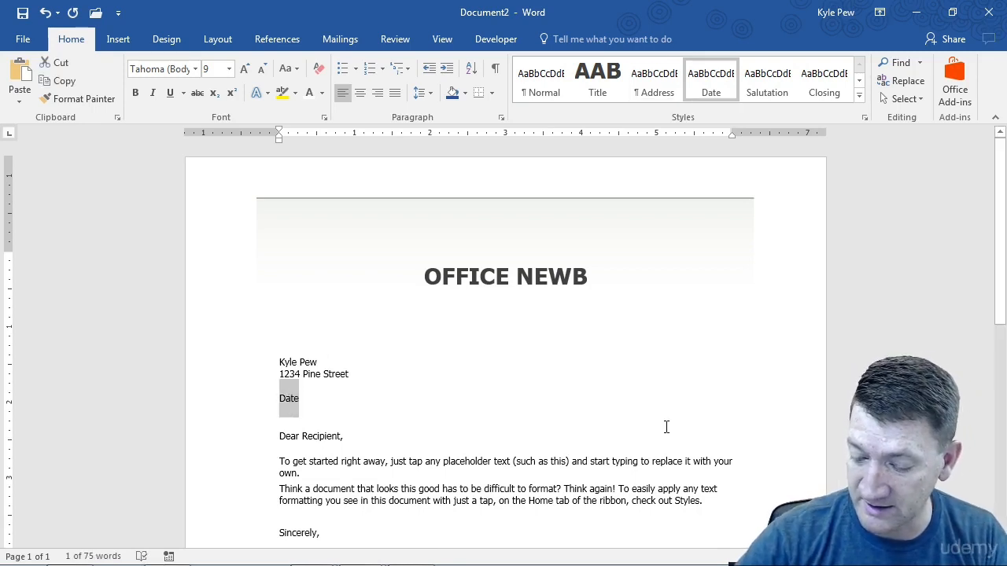
pyautogui.write('09/12/2017')
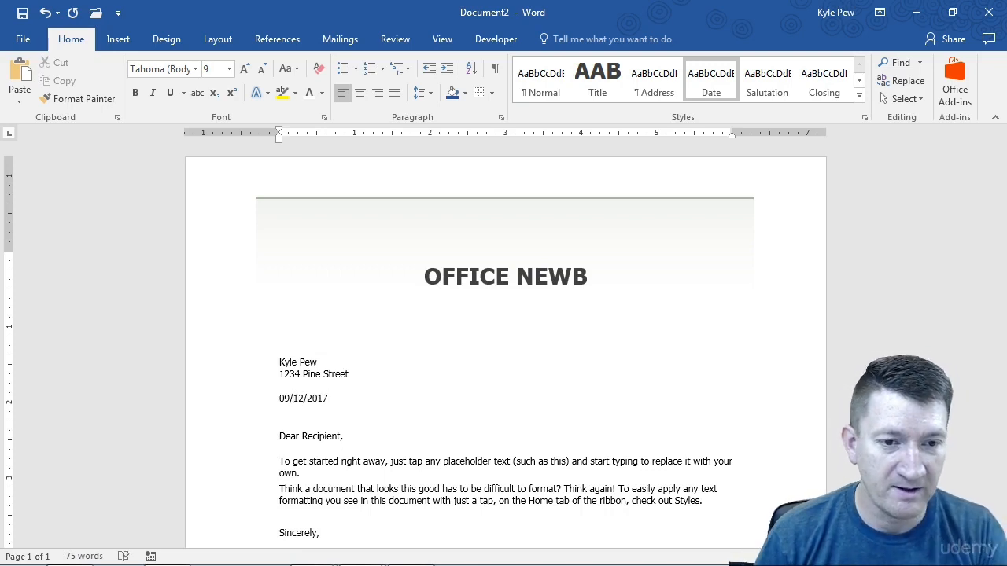
pyautogui.click(319, 440)
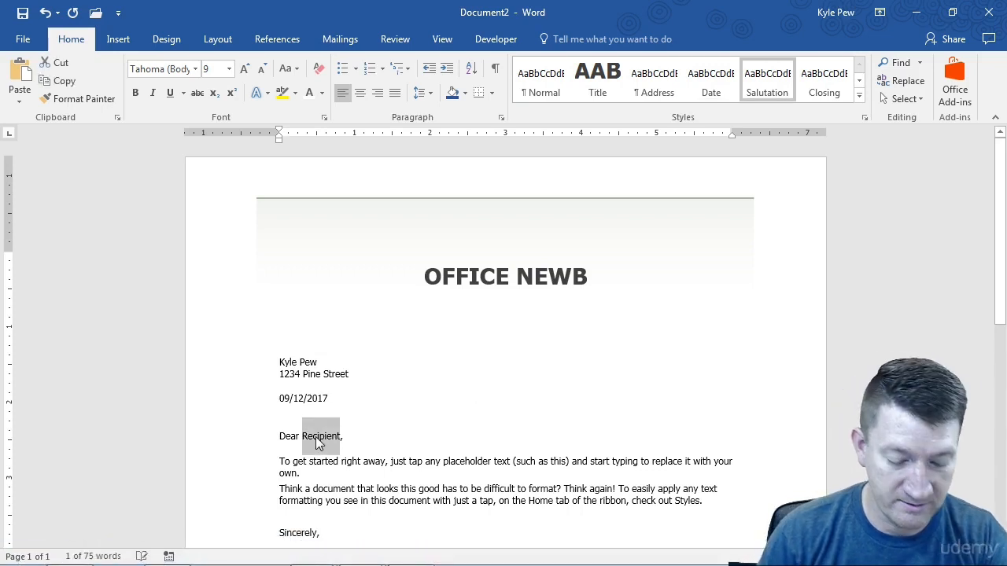
pyautogui.write('Kyle,')
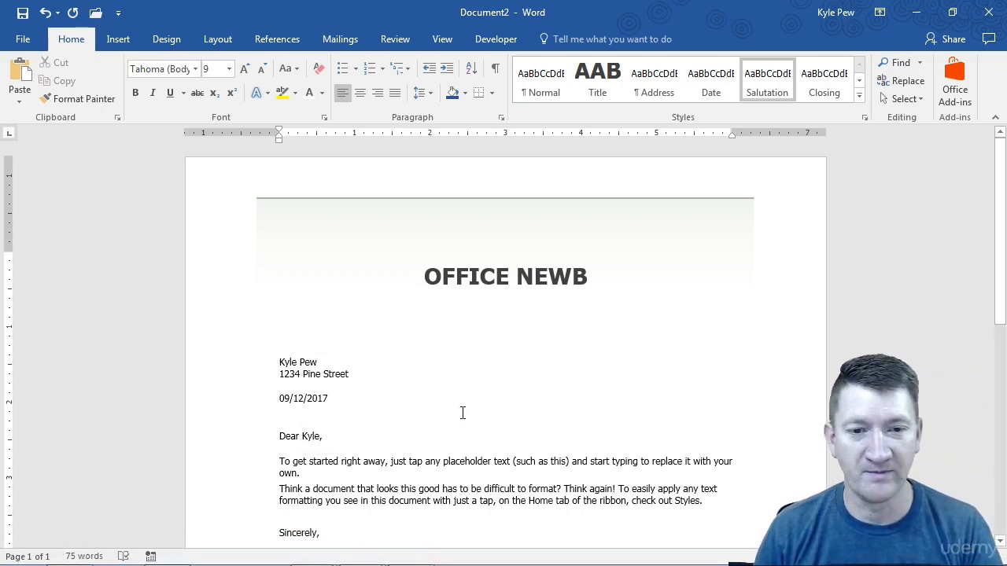
# - Look over the rest of the letter down to the footer logo placeholder, and close the letter without saving
pyautogui.scroll(-1, 460, 413)
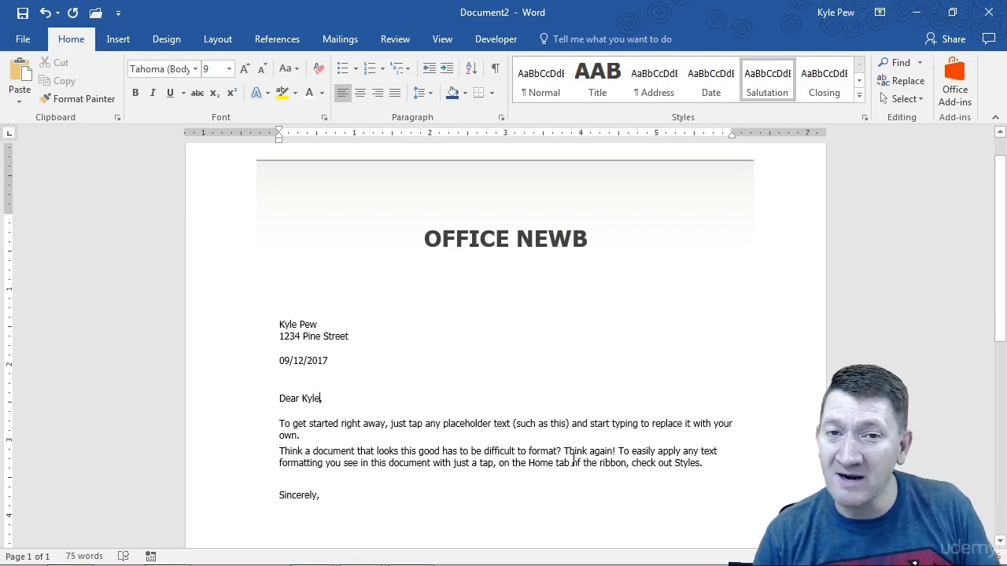
pyautogui.scroll(-5, 573, 461)
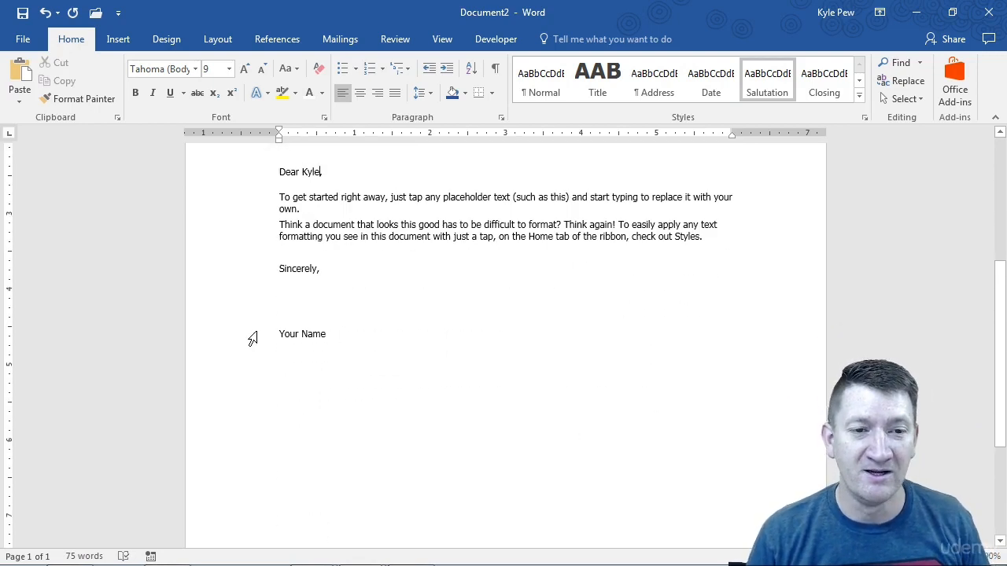
pyautogui.scroll(-4, 598, 375)
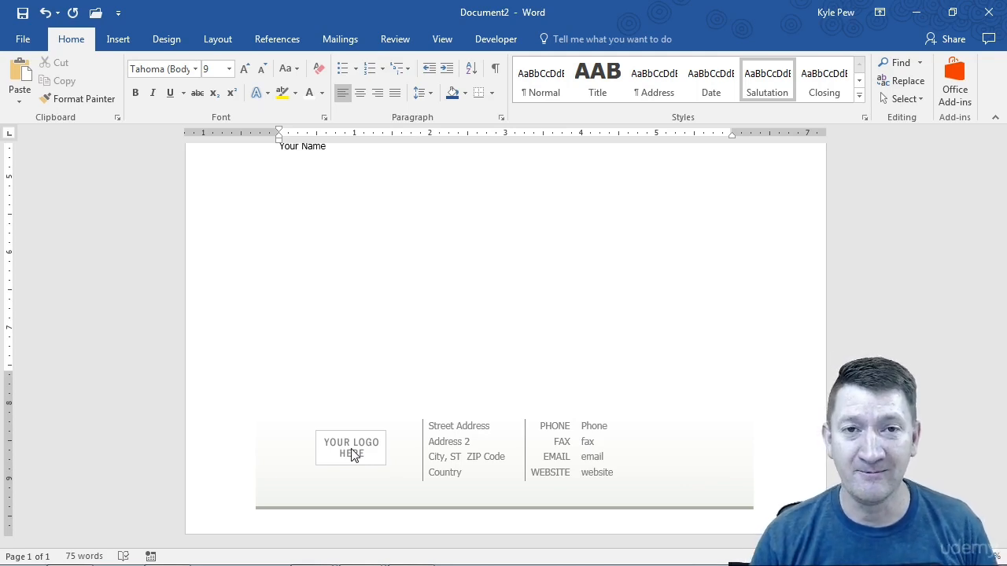
pyautogui.click(989, 16)
pyautogui.click(510, 322)
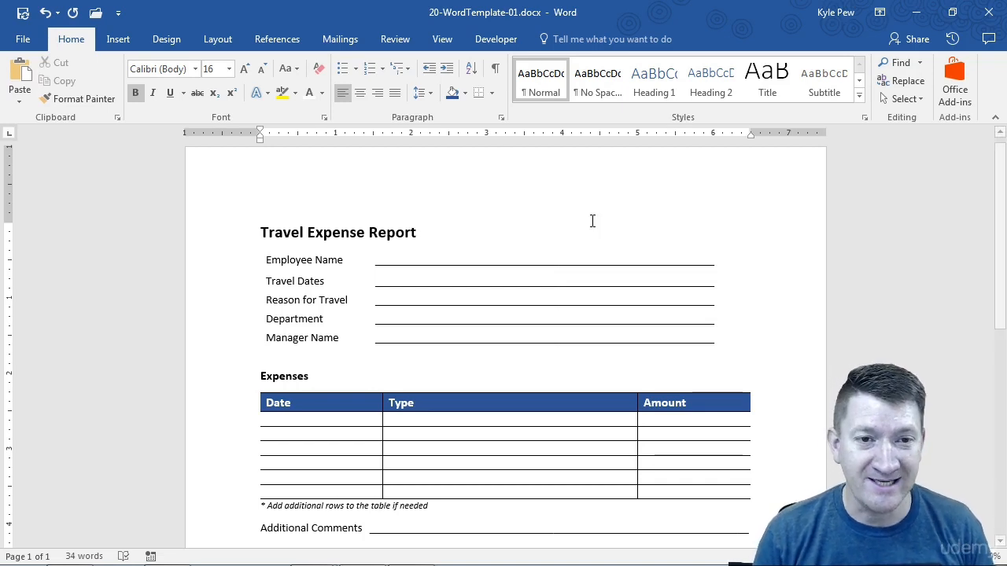
# - Examine the Travel Expense Report from the employee details and expenses table down to the comments and signature lines
pyautogui.scroll(-3, 429, 353)
pyautogui.scroll(-2, 432, 355)
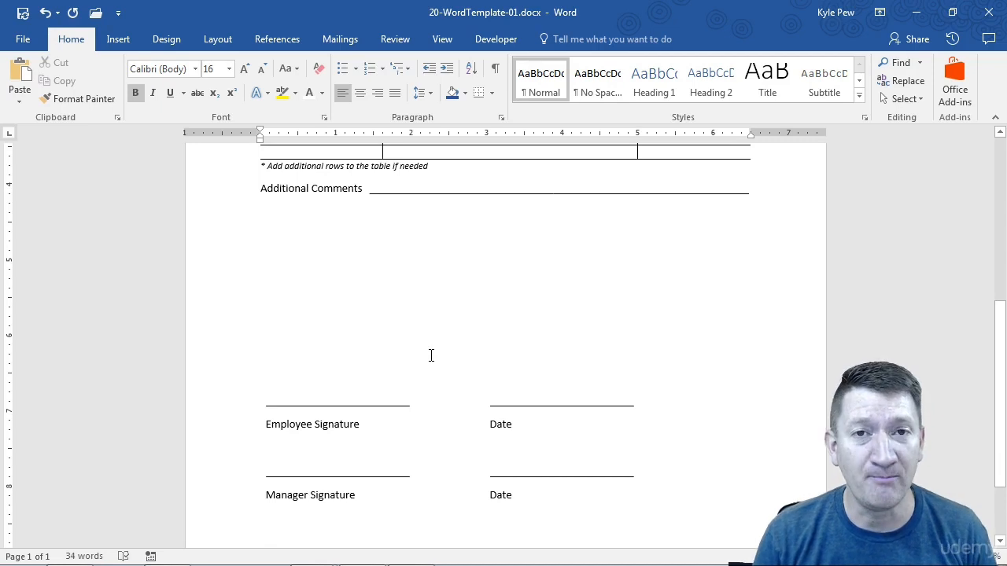
pyautogui.scroll(3, 431, 355)
pyautogui.scroll(2, 431, 356)
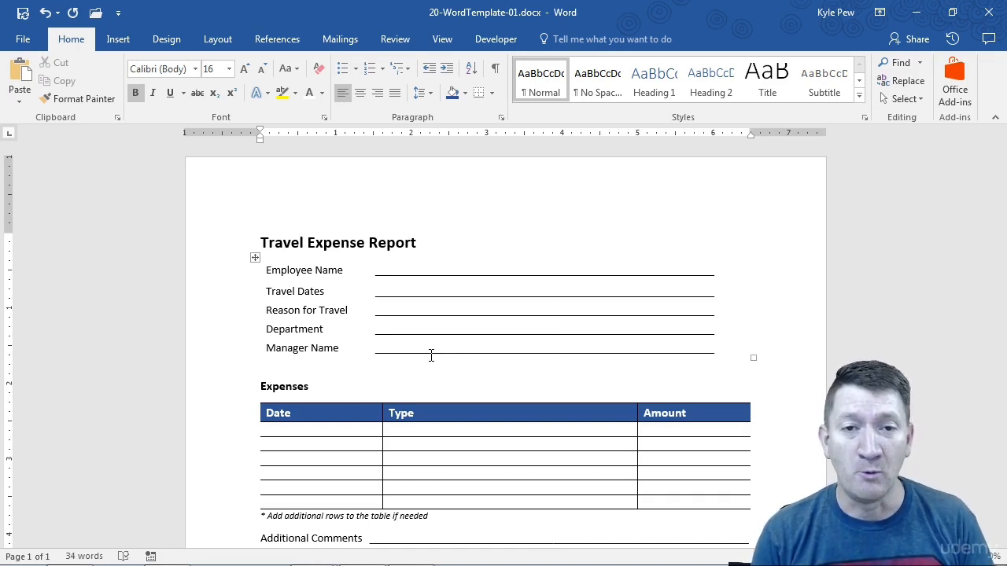
pyautogui.scroll(-5, 431, 356)
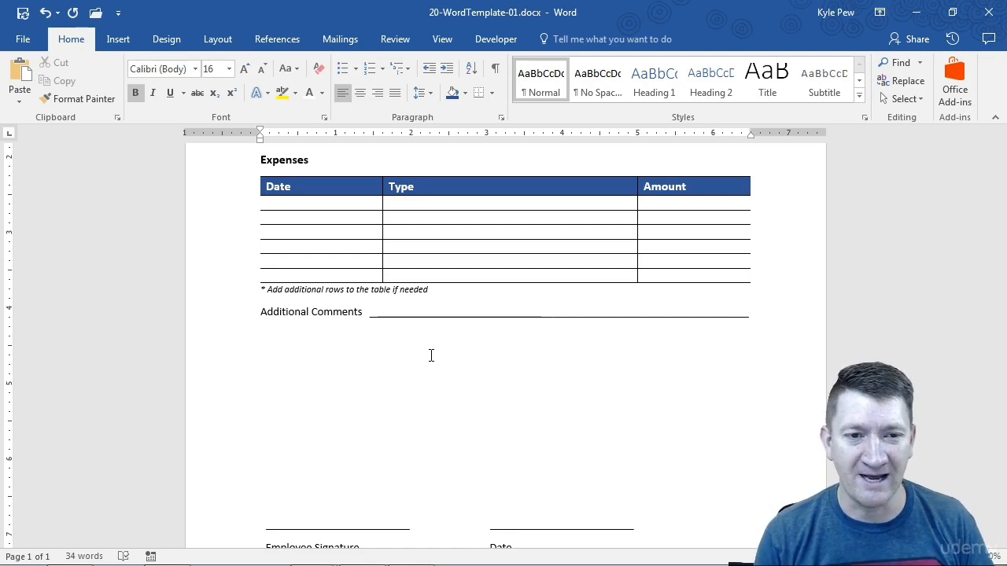
pyautogui.scroll(-2, 431, 356)
pyautogui.scroll(-2, 431, 356)
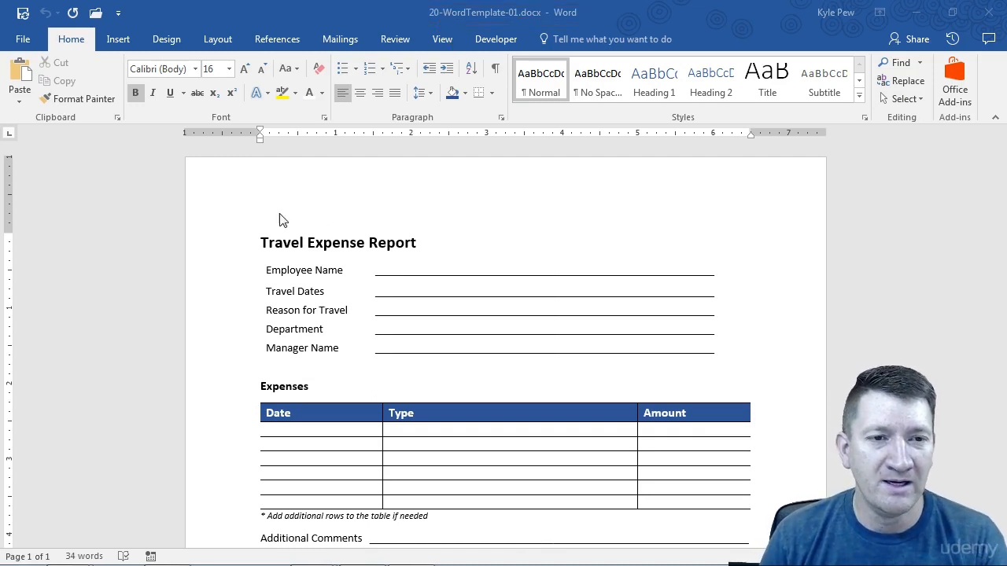
pyautogui.click(222, 201)
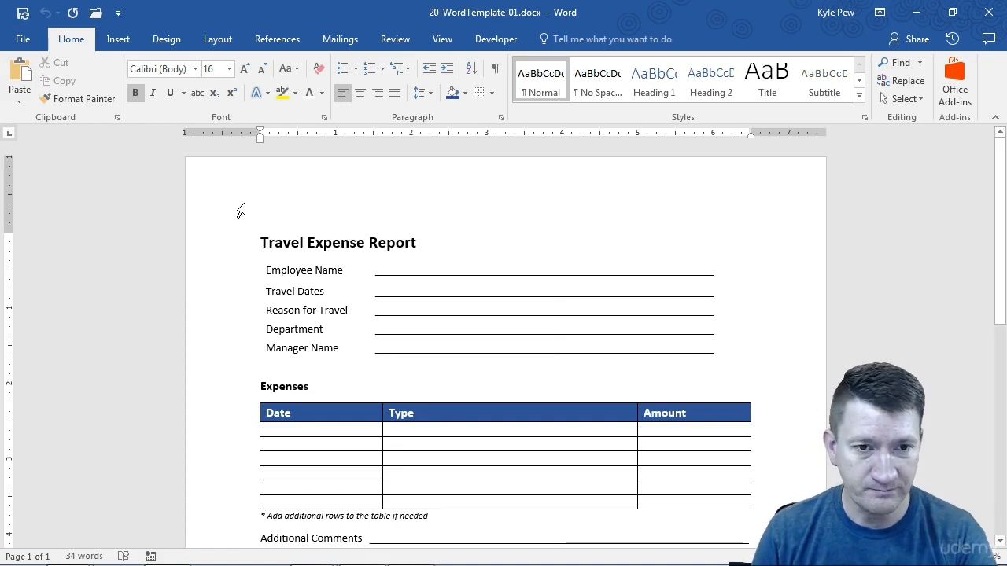
pyautogui.scroll(-5, 305, 218)
pyautogui.scroll(-3, 306, 218)
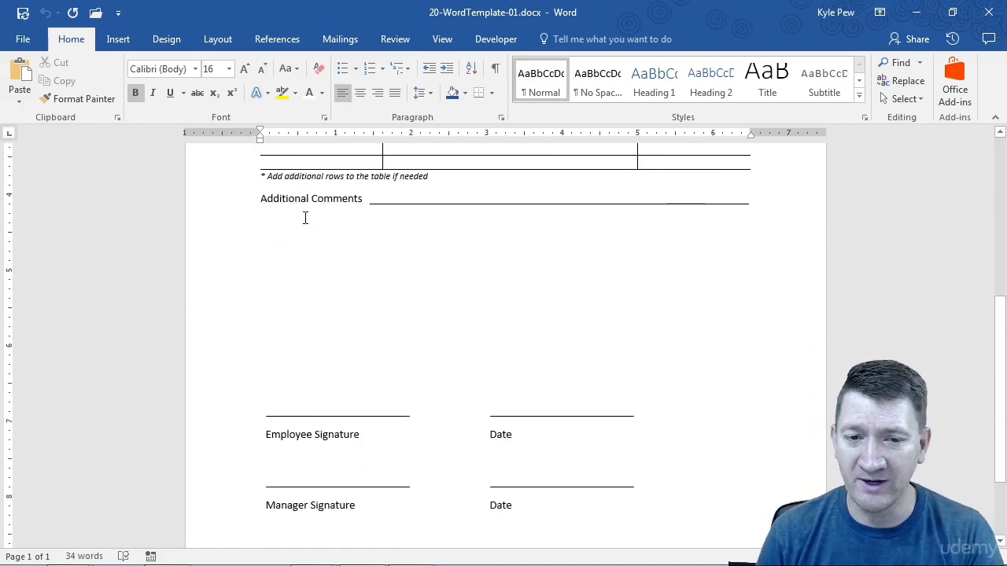
# - Review the Travel Expense Report's fixed content, from the title and employee details table through the expenses table to the signature lines
pyautogui.scroll(8, 320, 244)
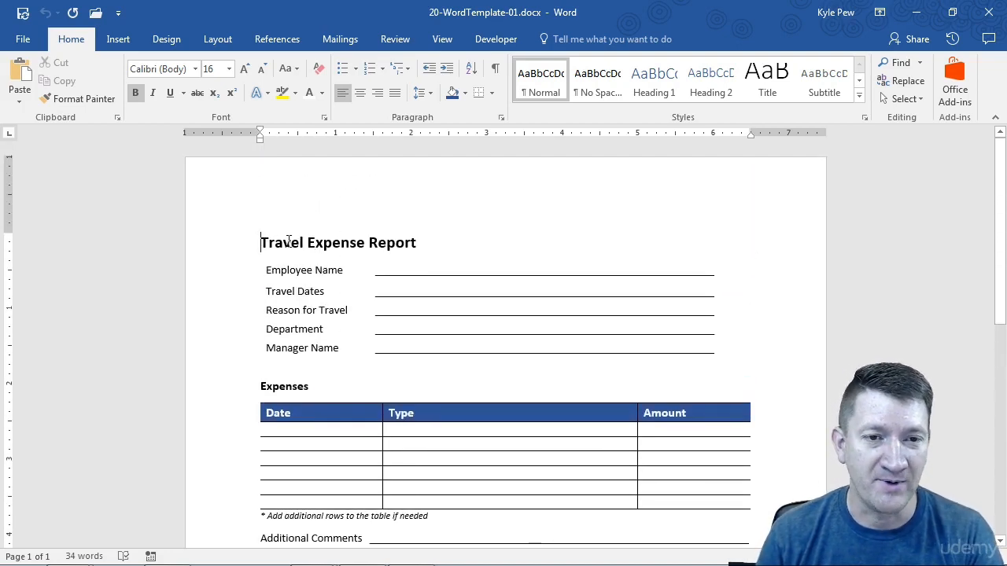
pyautogui.moveTo(262, 242); pyautogui.dragTo(412, 241)
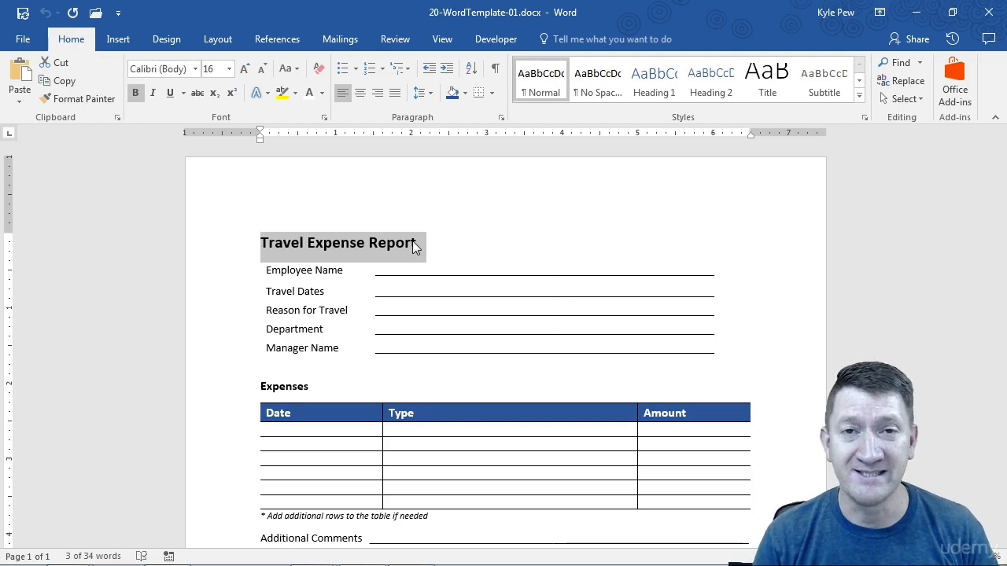
pyautogui.click(291, 246)
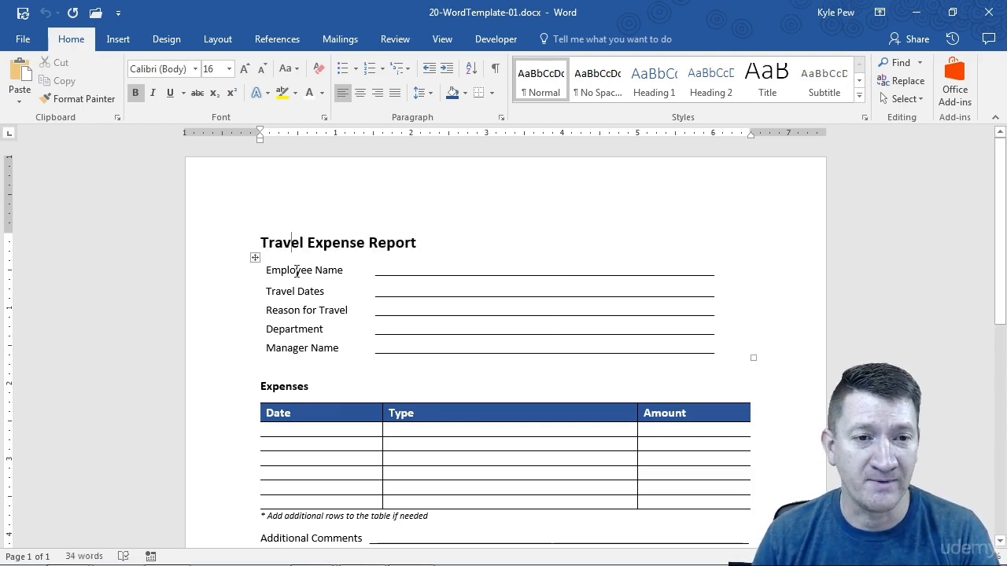
pyautogui.click(255, 257)
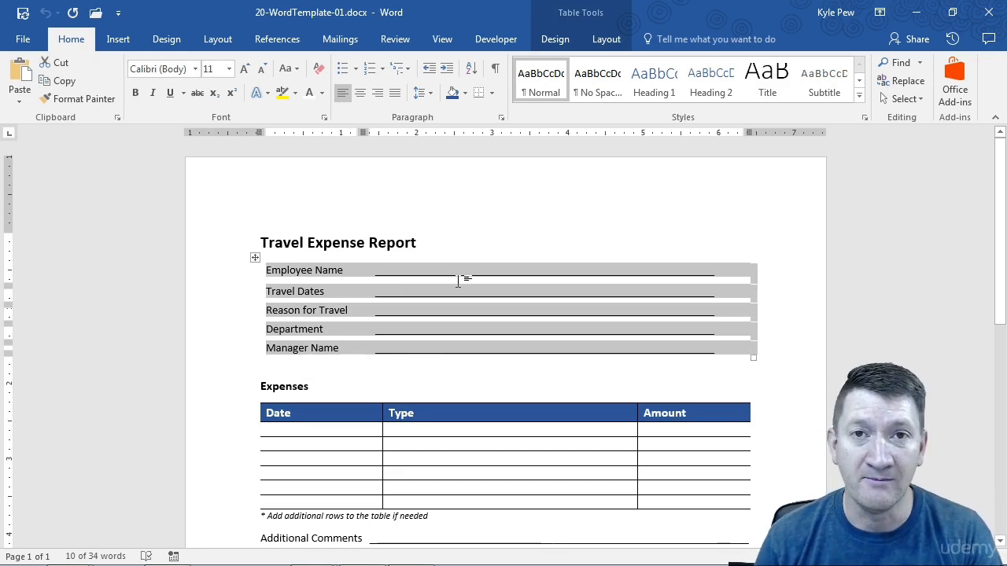
pyautogui.scroll(-2, 268, 397)
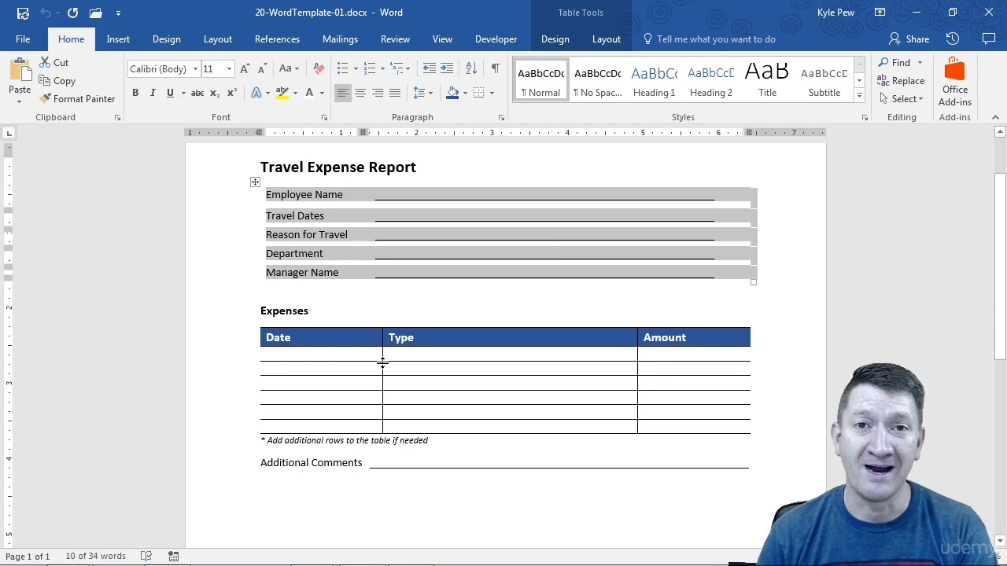
pyautogui.scroll(-4, 383, 363)
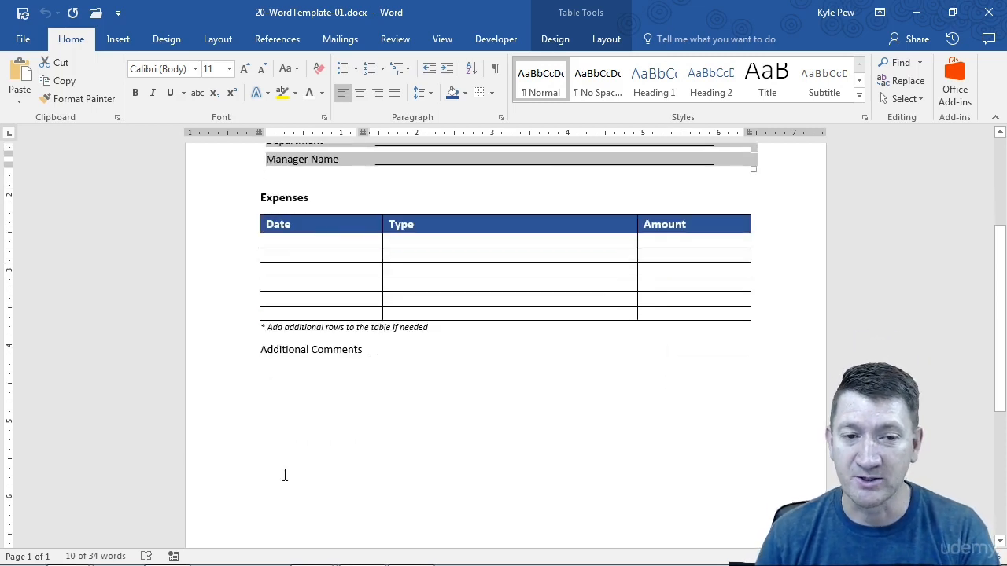
pyautogui.scroll(-3, 446, 494)
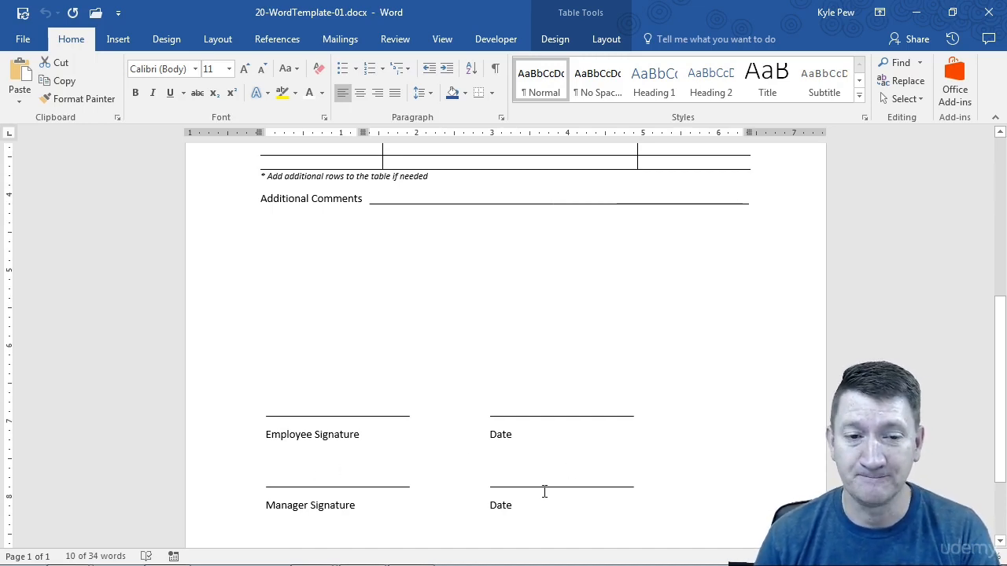
pyautogui.scroll(8, 524, 465)
pyautogui.scroll(1, 521, 459)
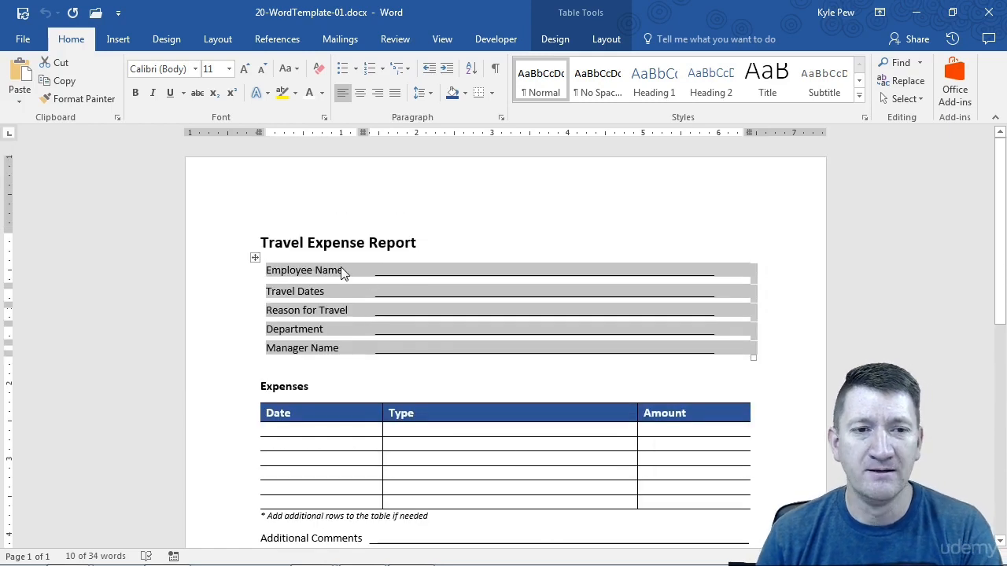
pyautogui.click(330, 238)
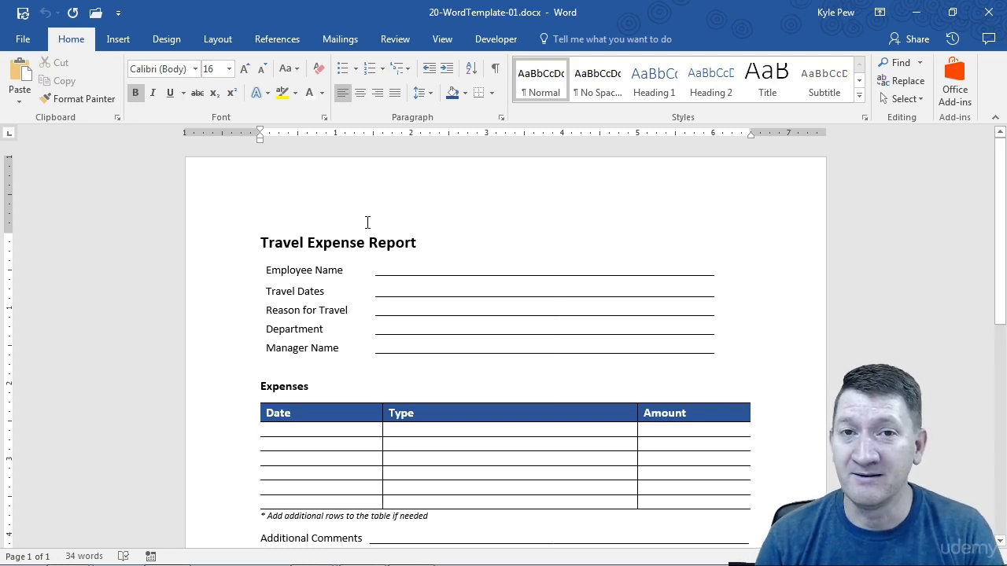
pyautogui.moveTo(382, 263)
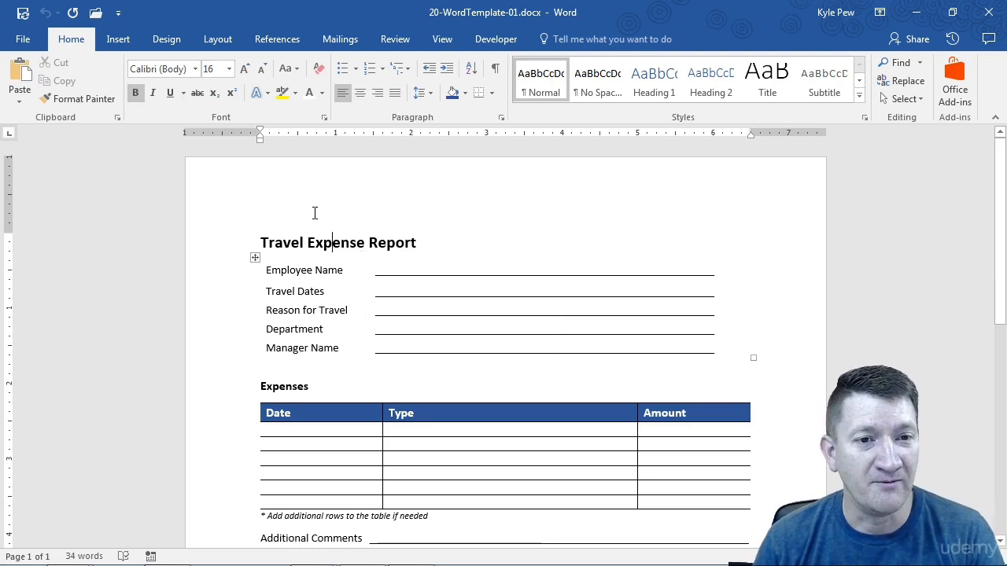
pyautogui.moveTo(661, 285)
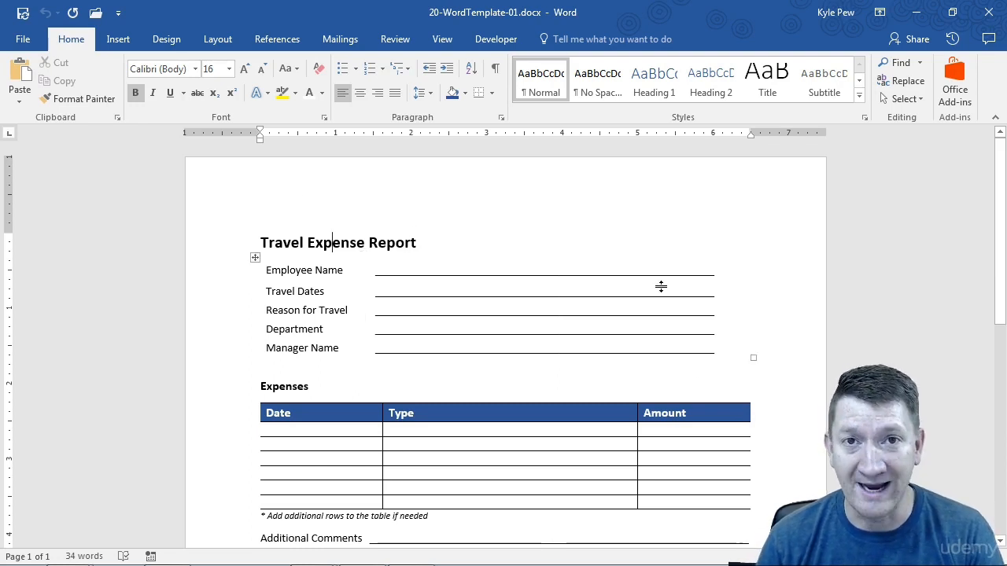
# - Begin saving a copy of the form, choosing Word Template (*.dotx) as the file type
pyautogui.click(23, 38)
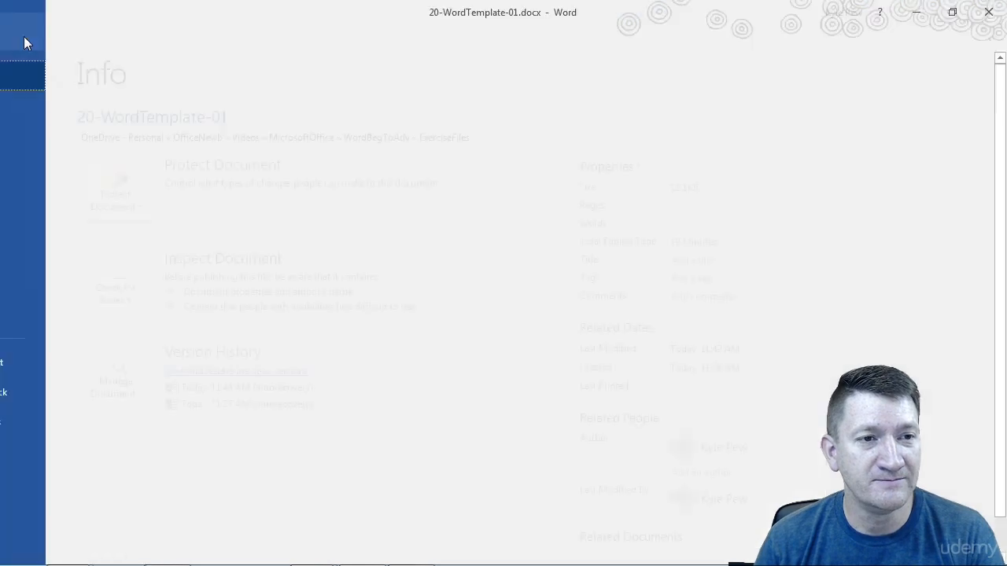
pyautogui.click(37, 201)
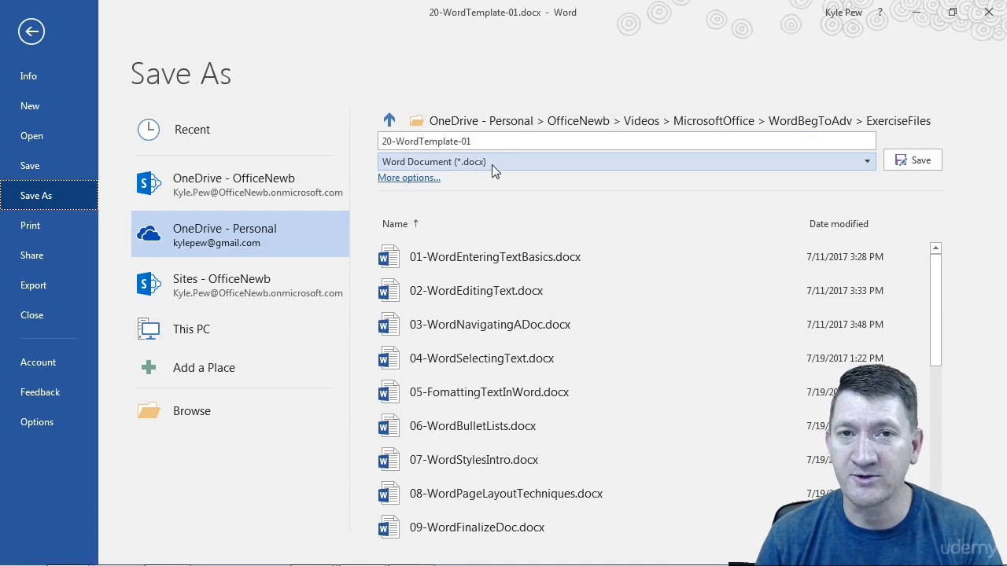
pyautogui.click(193, 413)
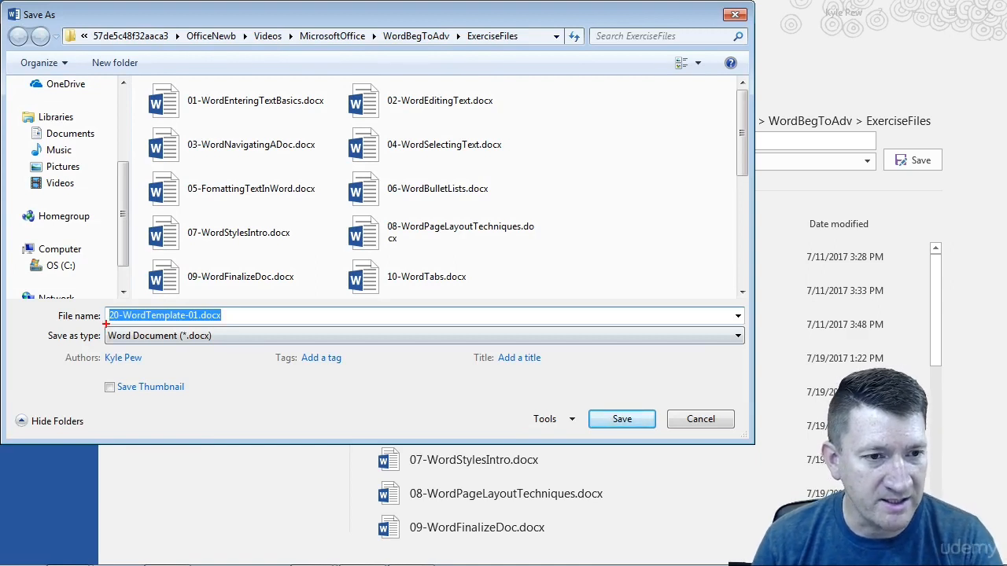
pyautogui.moveTo(154, 331)
pyautogui.mouseDown()
pyautogui.moveTo(234, 348)
pyautogui.moveTo(246, 365)
pyautogui.mouseUp()
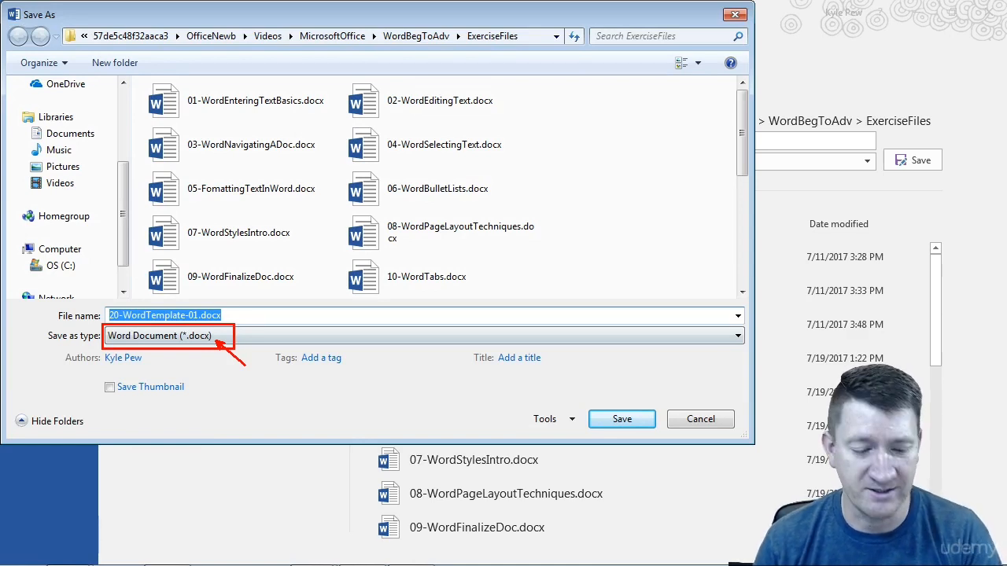
pyautogui.click(192, 339)
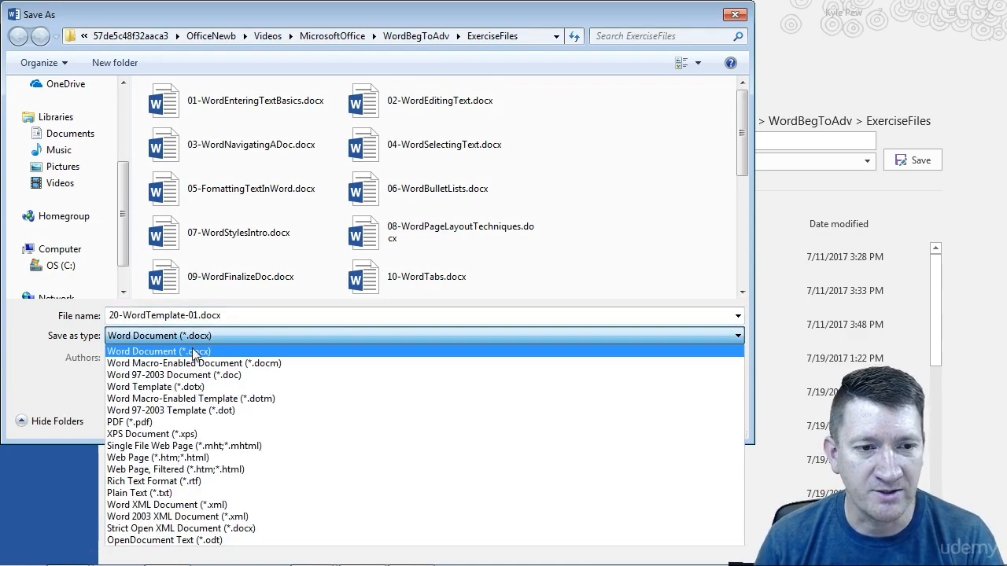
pyautogui.click(197, 389)
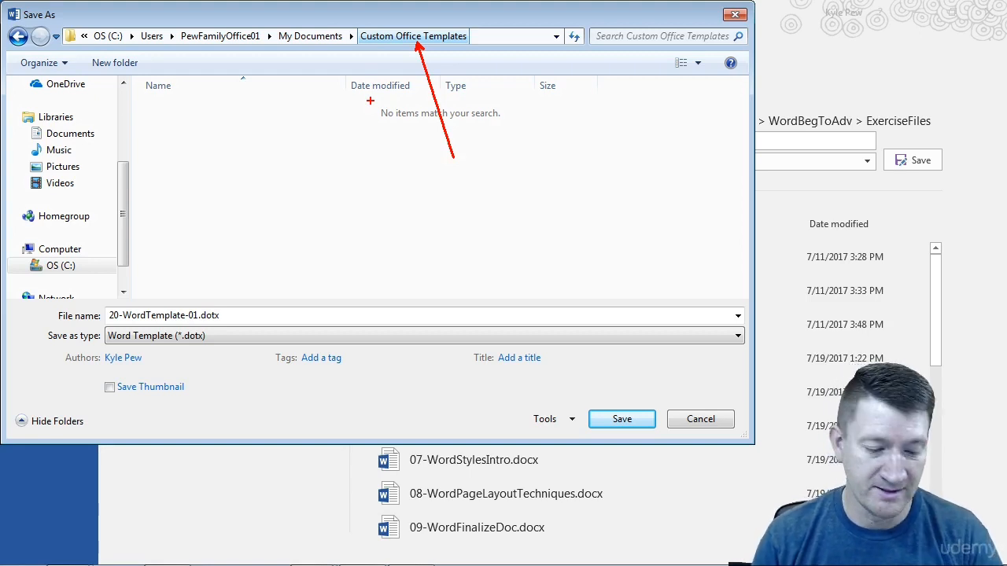
pyautogui.press('Escape')
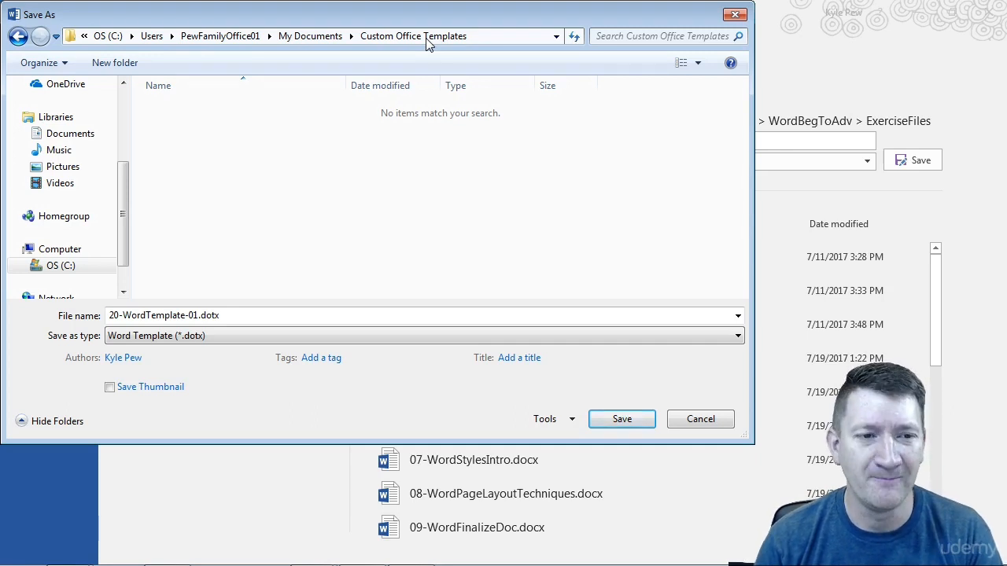
# - Name the template ExpenseReportTempate-01 and save it in the Custom Office Templates folder
pyautogui.click(198, 315)
pyautogui.click(199, 315)
pyautogui.moveTo(198, 315); pyautogui.dragTo(99, 315)
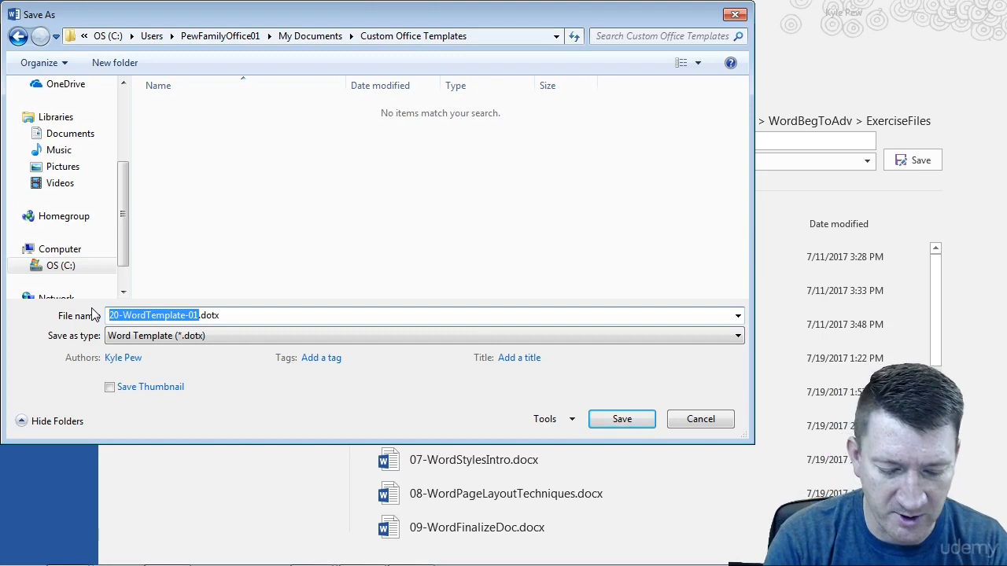
pyautogui.write('ExpenseReportTe')
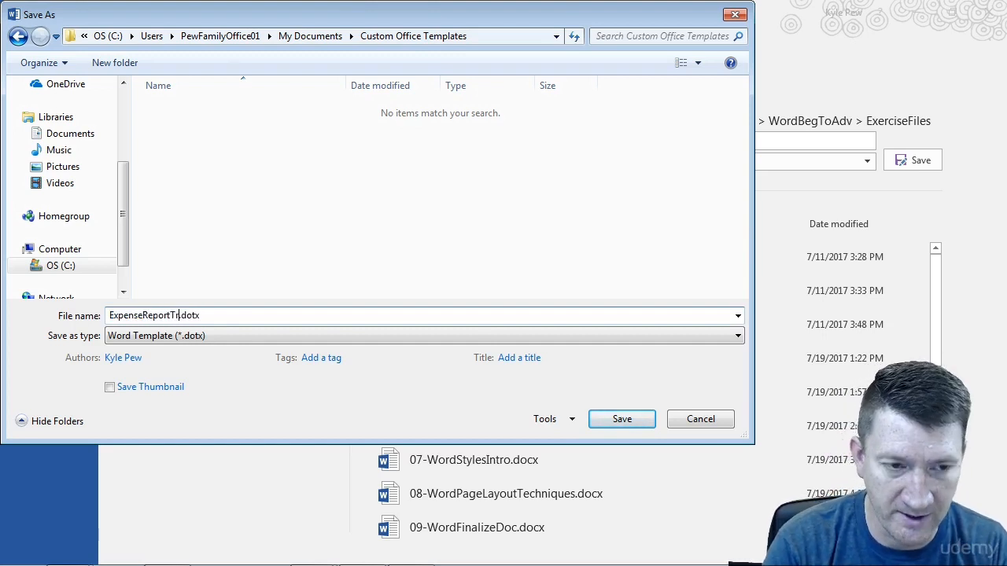
pyautogui.write('mpate-01')
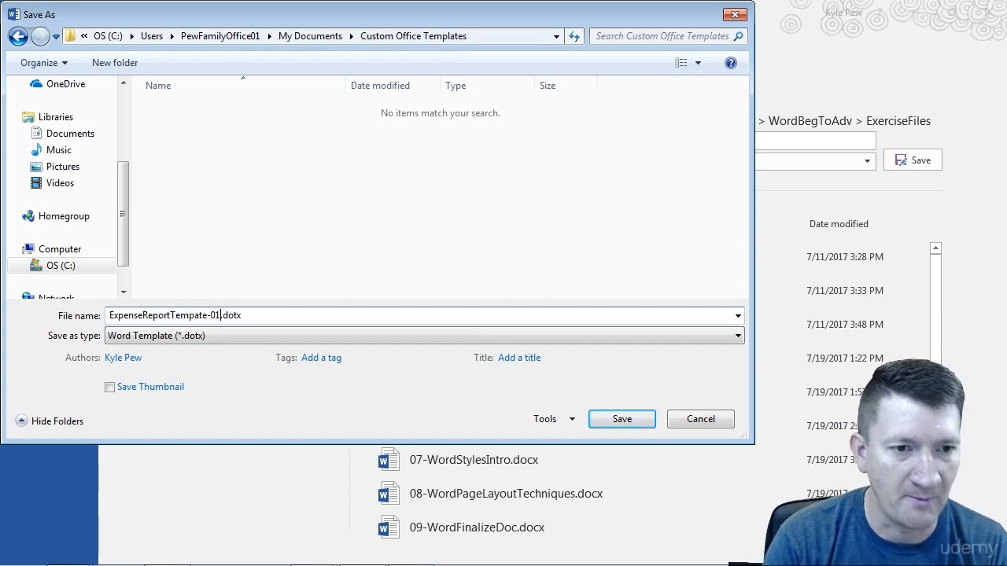
pyautogui.click(621, 420)
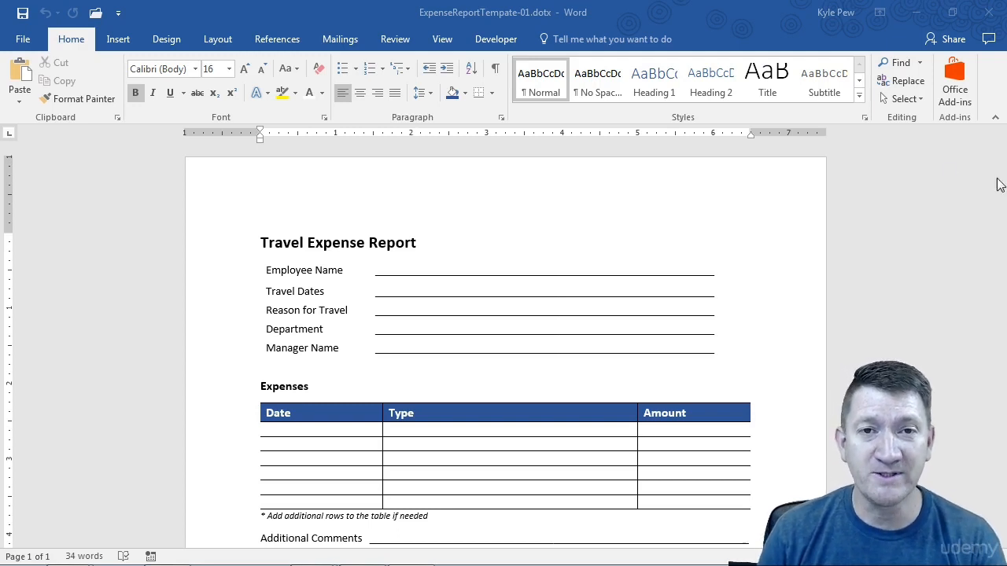
# - Close the saved expense report template, keeping Word open
pyautogui.hotkey('ctrl', '2')
pyautogui.moveTo(538, 22); pyautogui.dragTo(564, 100)
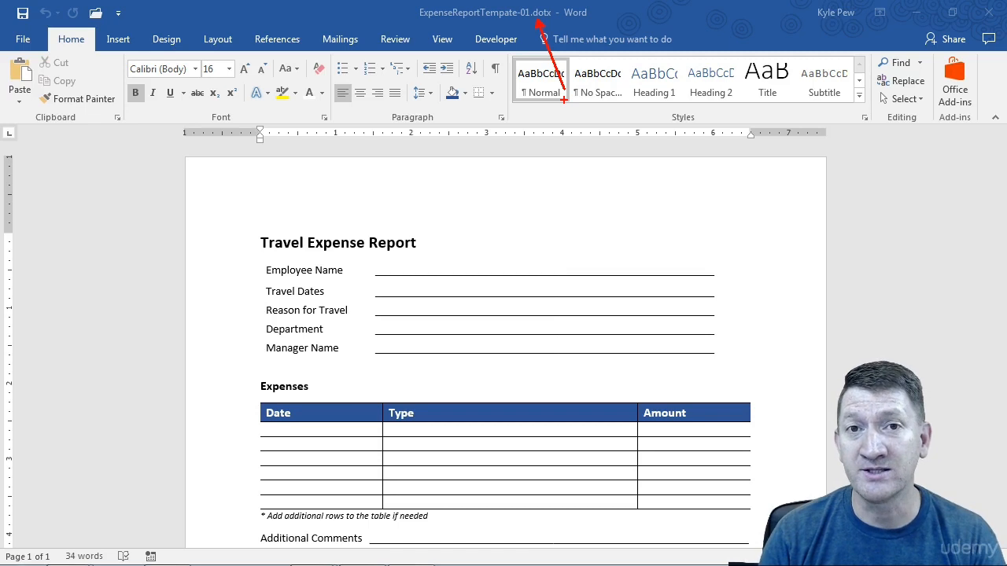
pyautogui.press('Escape')
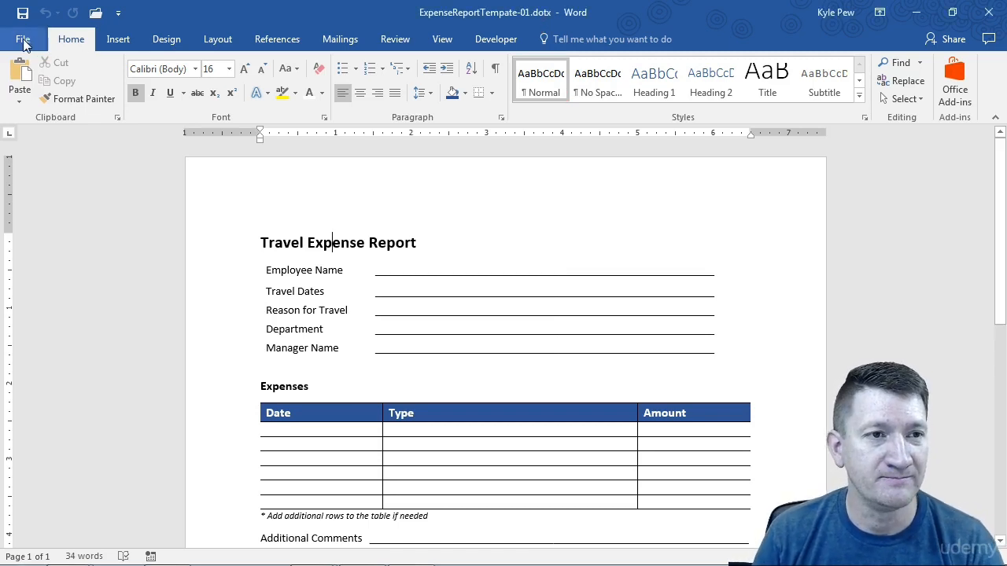
pyautogui.click(24, 44)
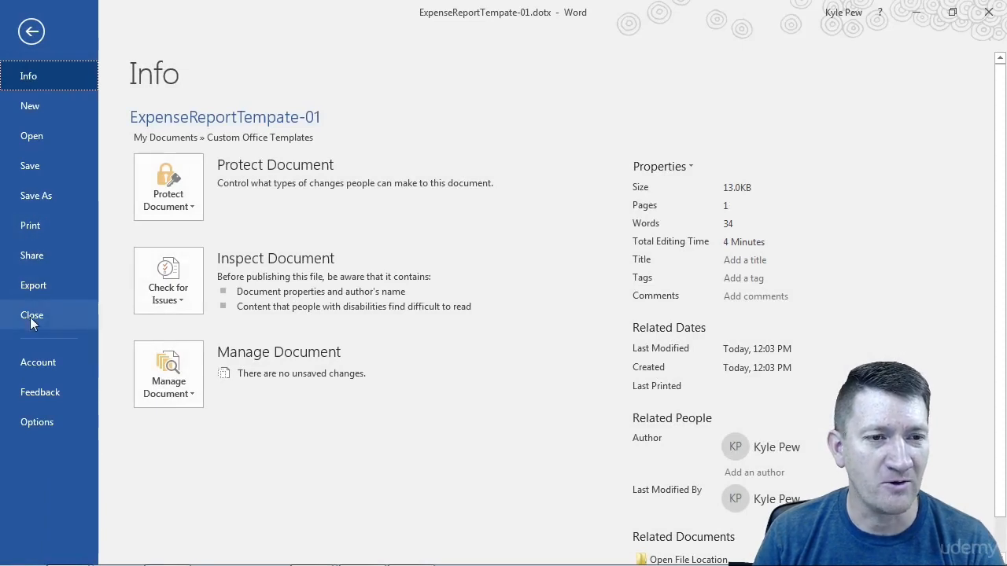
pyautogui.click(30, 317)
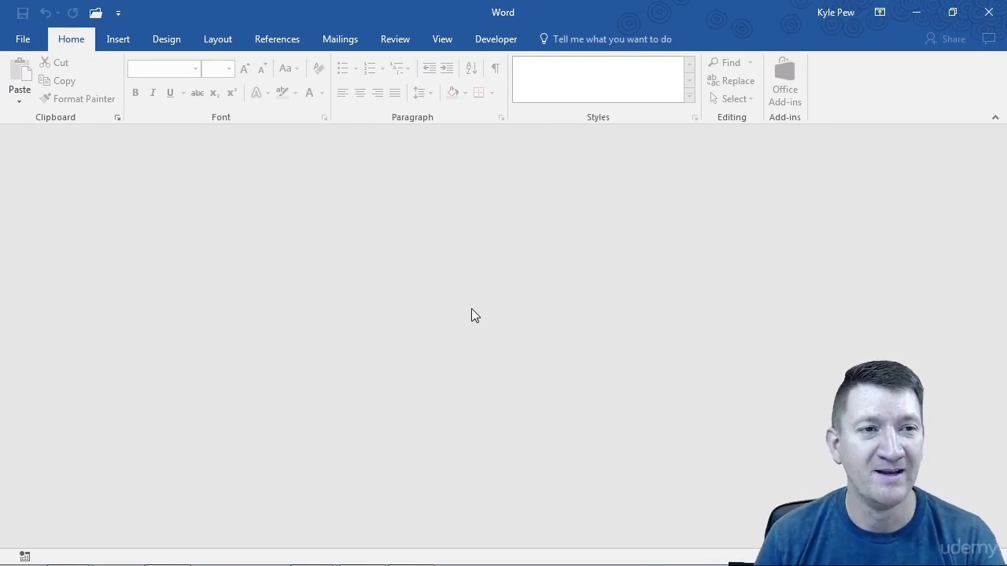
# - Create a new document from the personal template ExpenseReportTempate-01
pyautogui.click(23, 39)
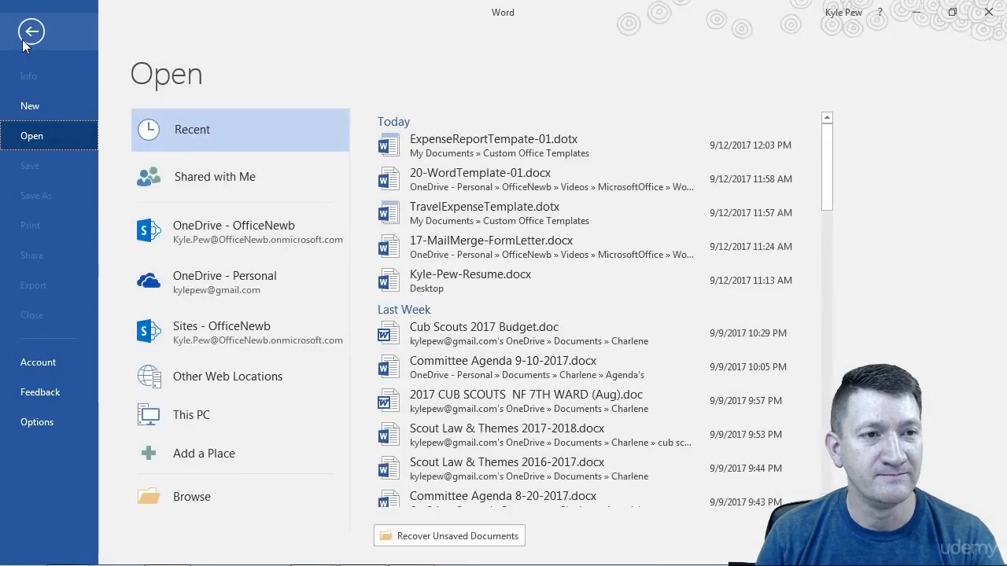
pyautogui.click(27, 109)
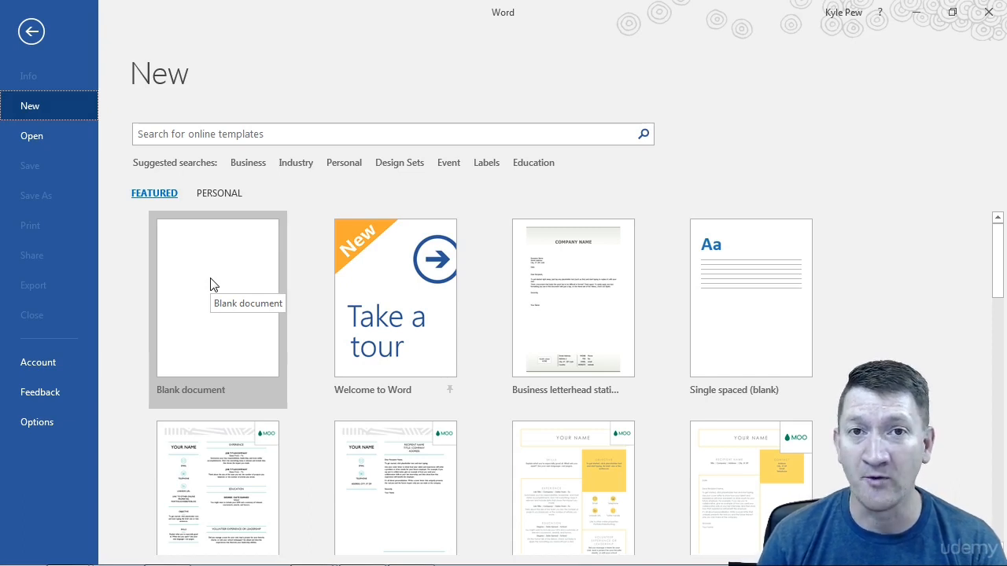
pyautogui.click(216, 197)
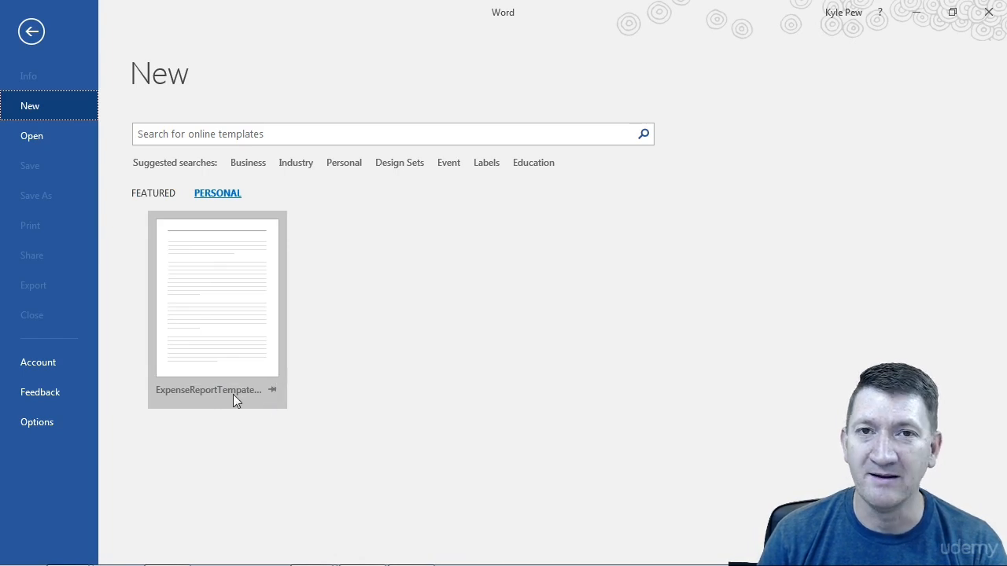
pyautogui.click(223, 299)
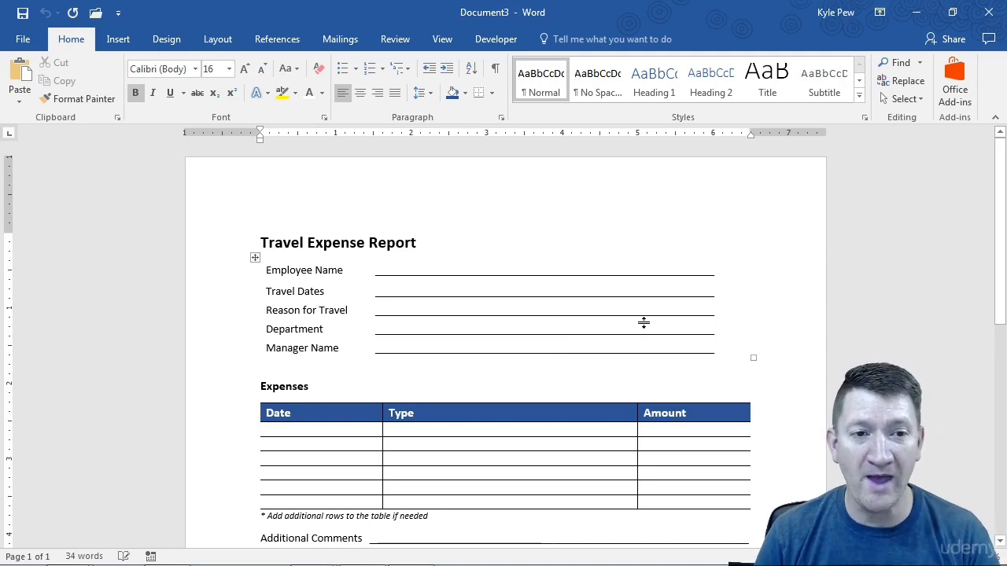
# - Look through the new document from the employee details and expenses table down to the signature lines and back up
pyautogui.scroll(-2, 326, 351)
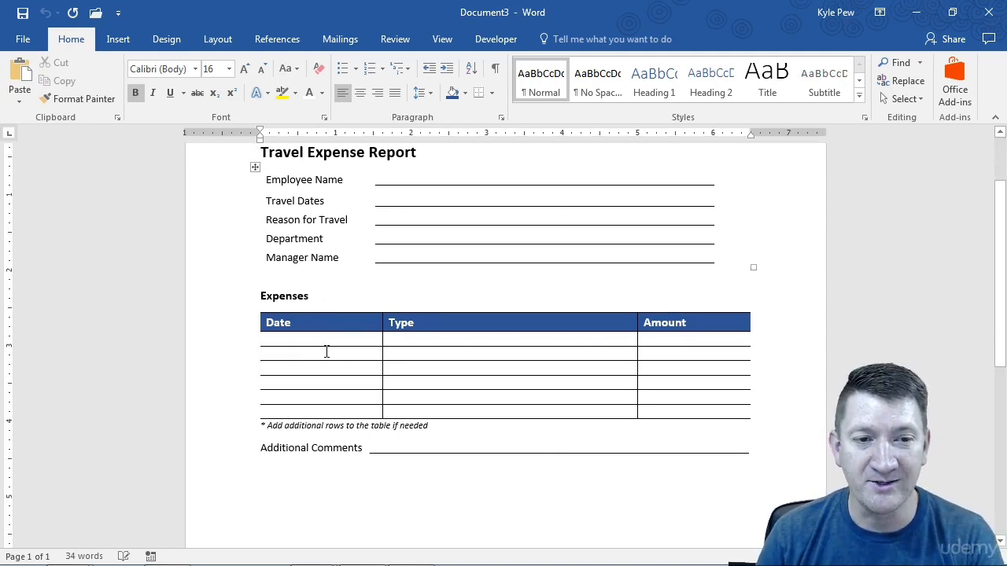
pyautogui.scroll(-1, 326, 352)
pyautogui.scroll(-2, 375, 411)
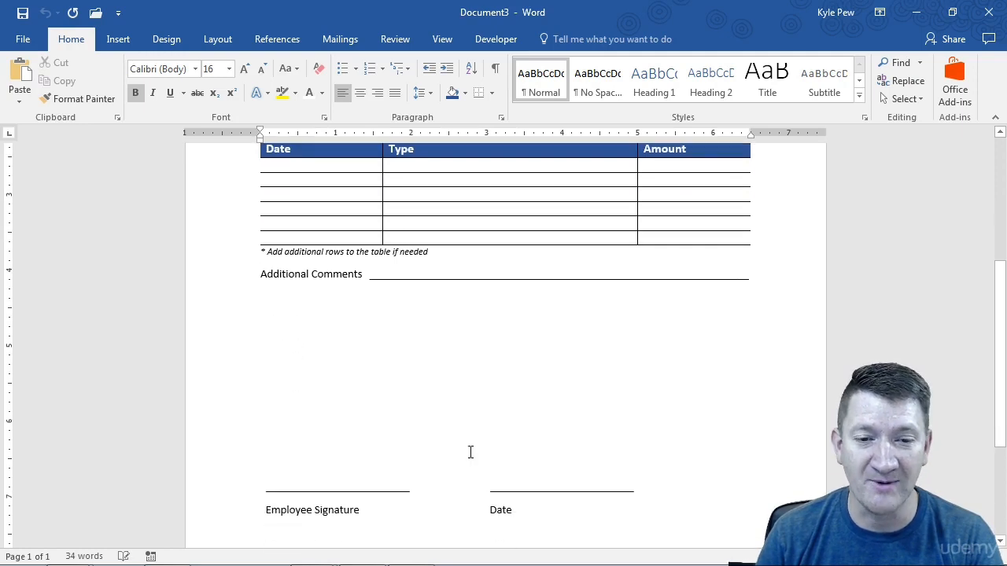
pyautogui.scroll(-3, 471, 452)
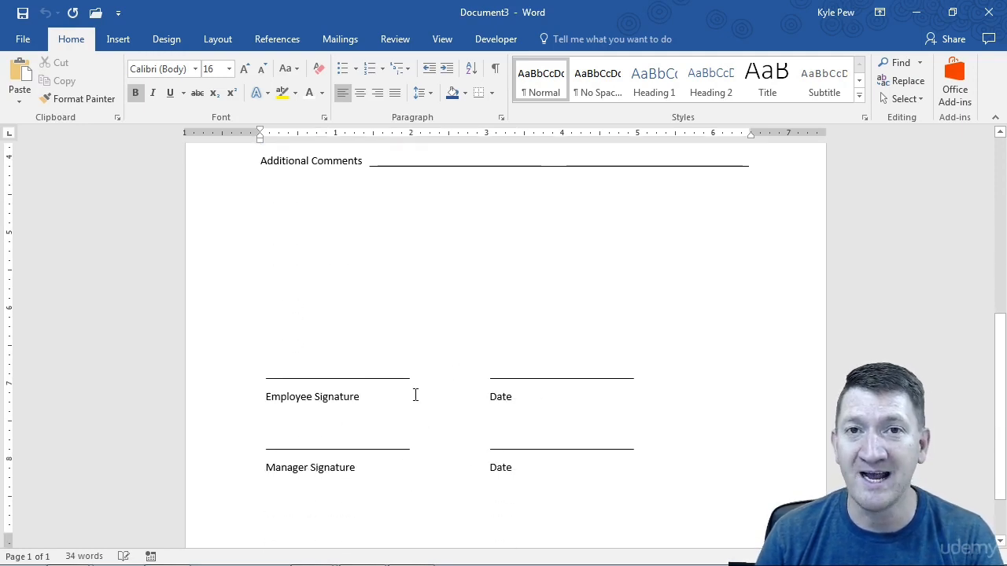
pyautogui.scroll(5, 415, 396)
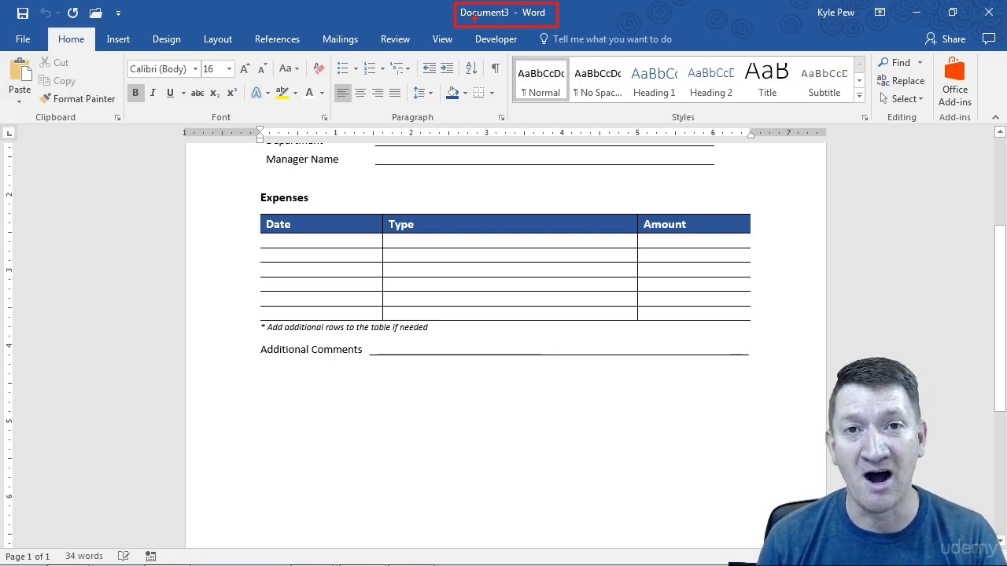
pyautogui.scroll(5, 418, 411)
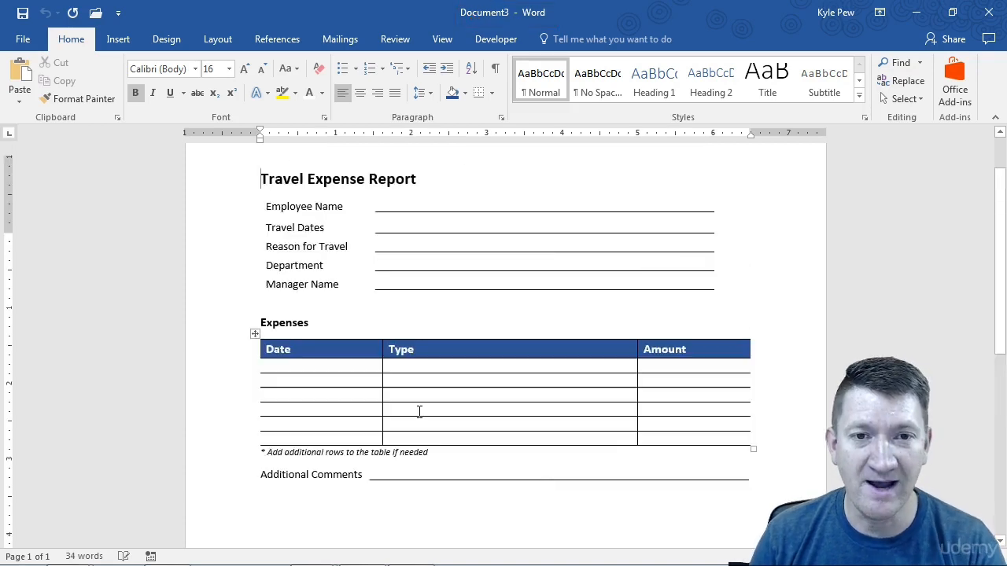
# - Close the new document based on the expense report template, keeping Word open
pyautogui.click(400, 268)
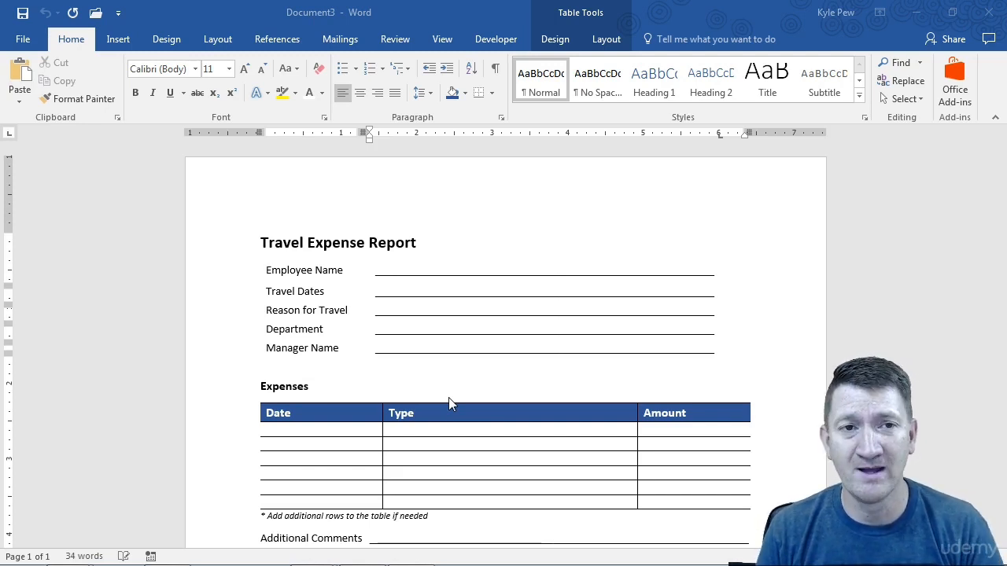
pyautogui.click(23, 39)
pyautogui.click(31, 316)
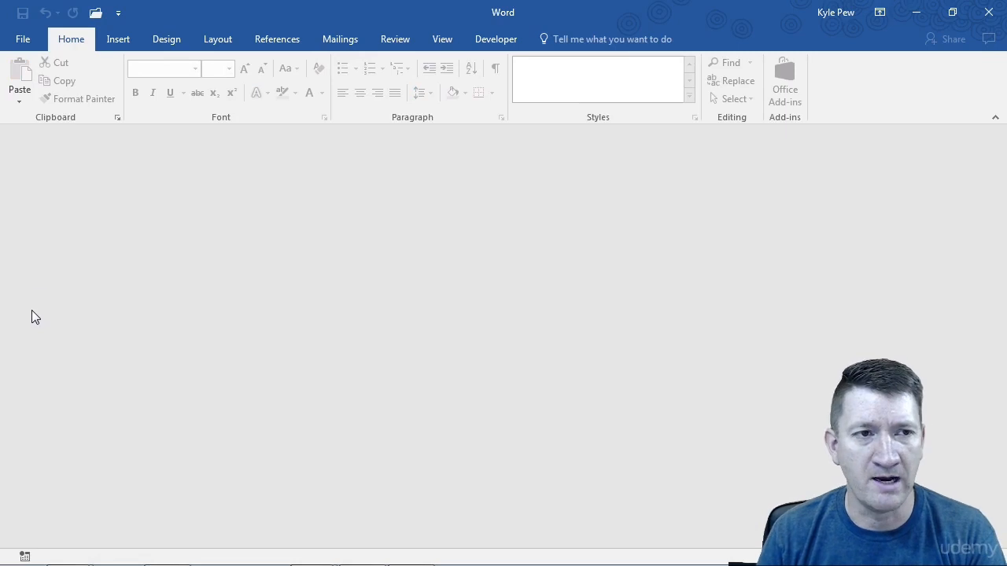
# - Open the template file ExpenseReportTempate-01.dotx itself from the recent files for editing
pyautogui.click(23, 40)
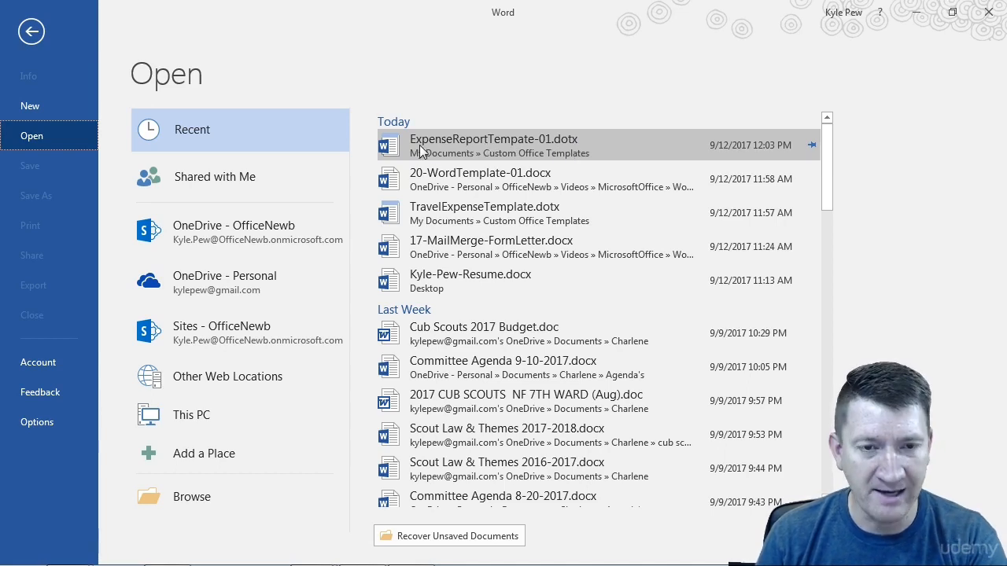
pyautogui.moveTo(400, 137); pyautogui.dragTo(501, 66)
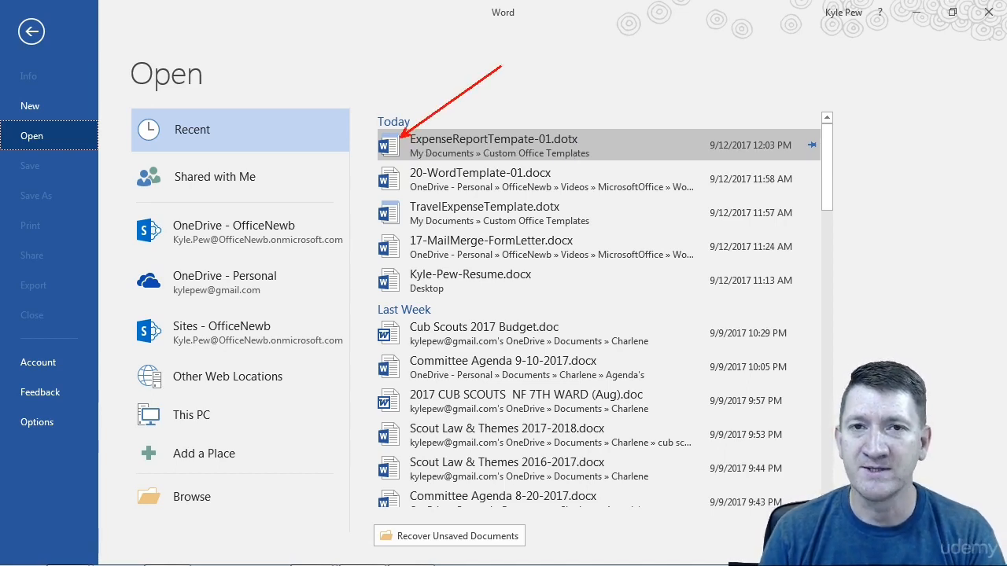
pyautogui.moveTo(378, 174); pyautogui.dragTo(313, 135)
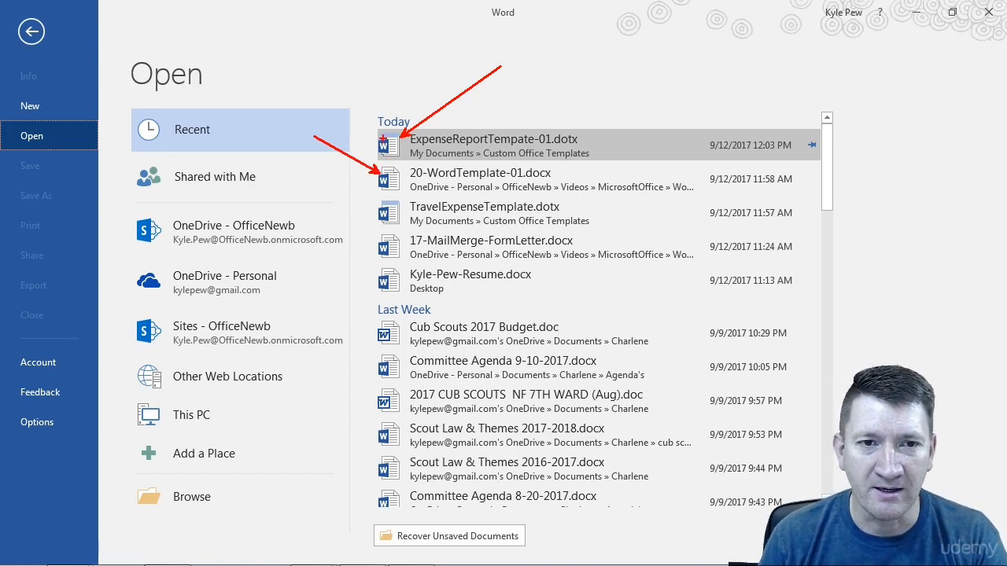
pyautogui.moveTo(377, 132); pyautogui.dragTo(406, 161)
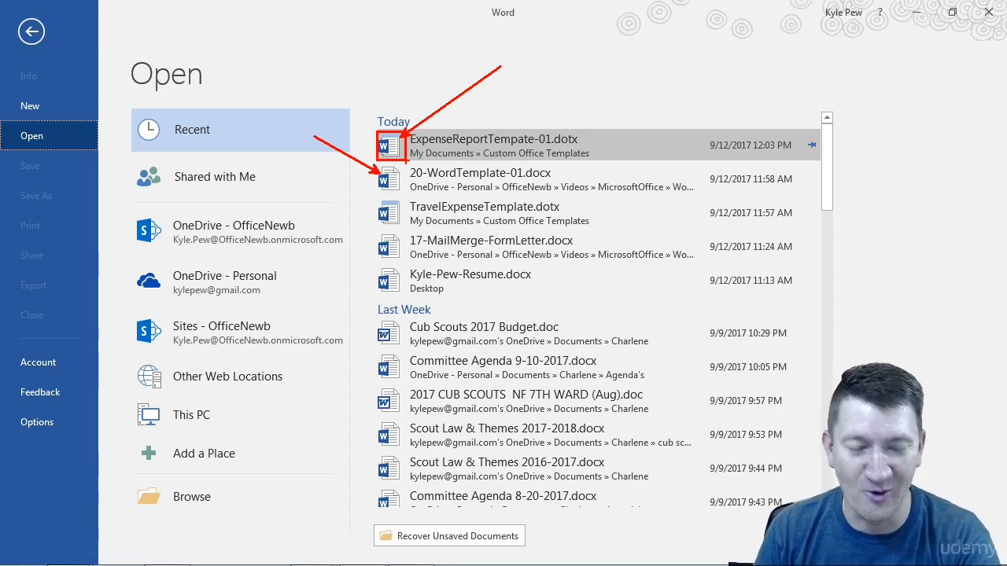
pyautogui.click(470, 150)
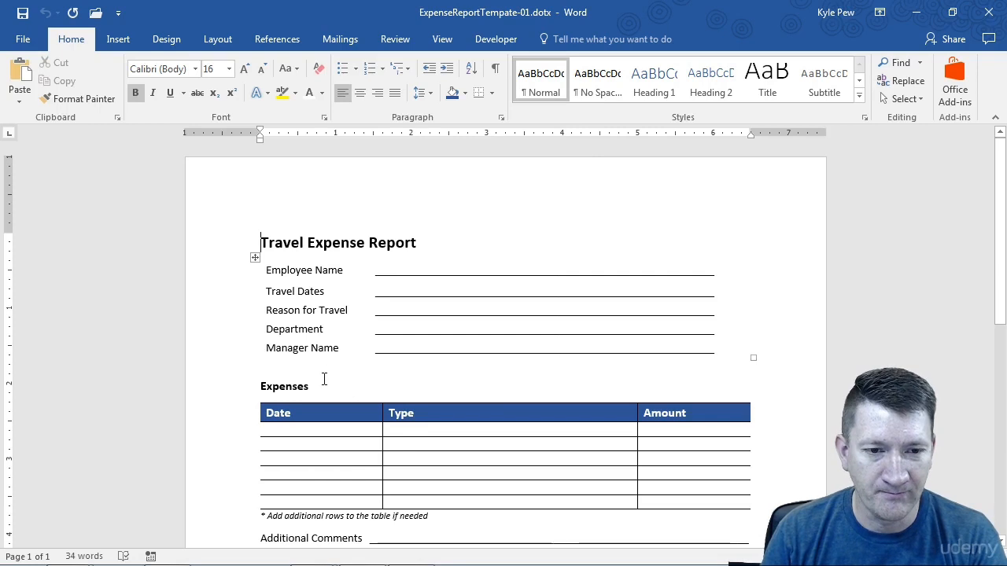
# - Add the note "* Please fill out and email to HR" below the manager signature line at the end of the template
pyautogui.scroll(-3, 323, 378)
pyautogui.scroll(-3, 324, 378)
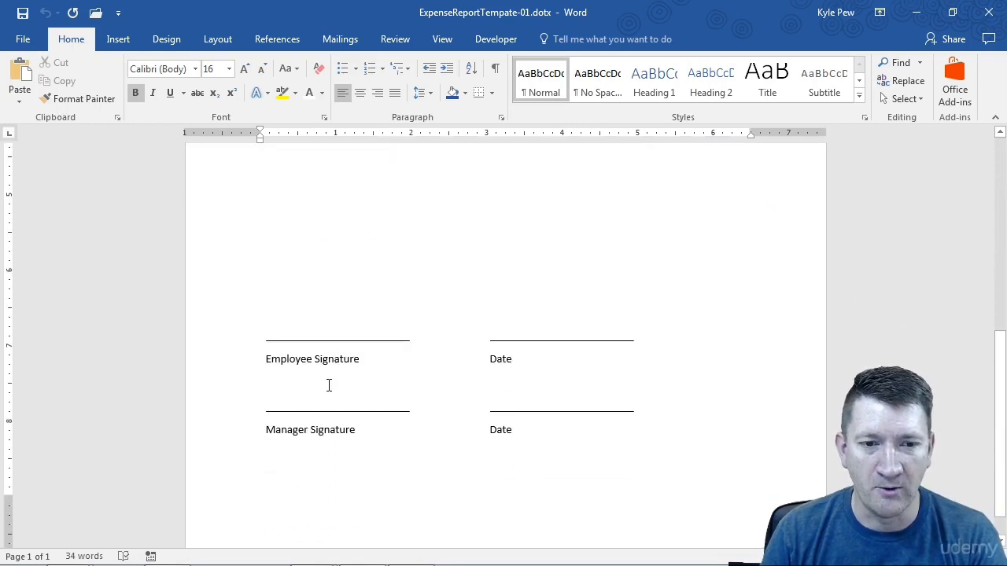
pyautogui.click(452, 470)
pyautogui.click(640, 436)
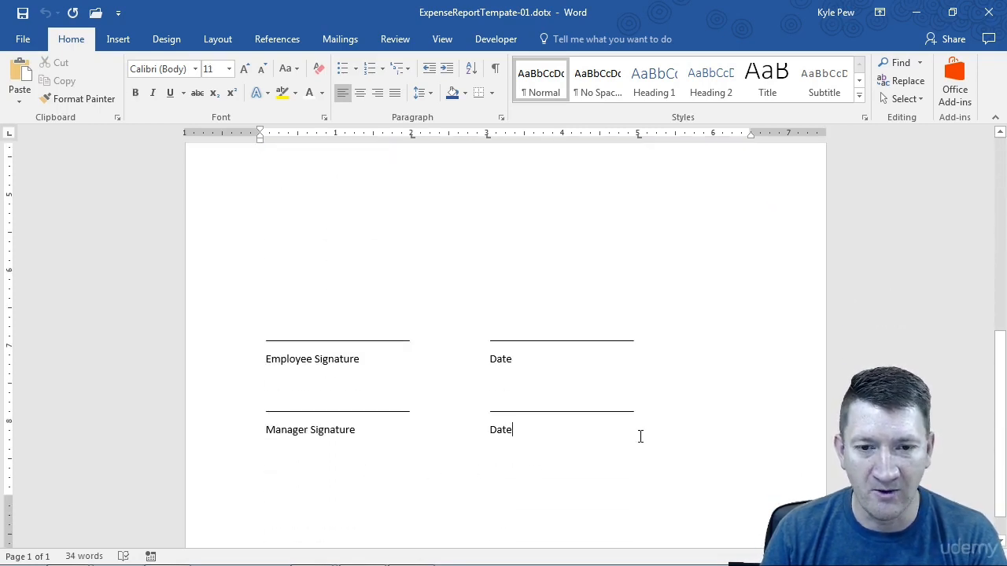
pyautogui.press('Down')
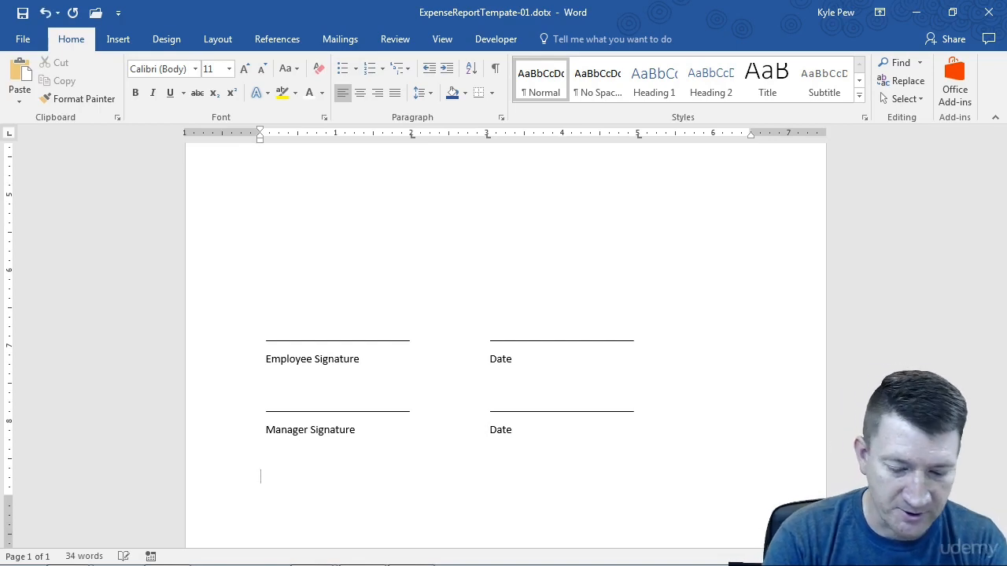
pyautogui.write('* ')
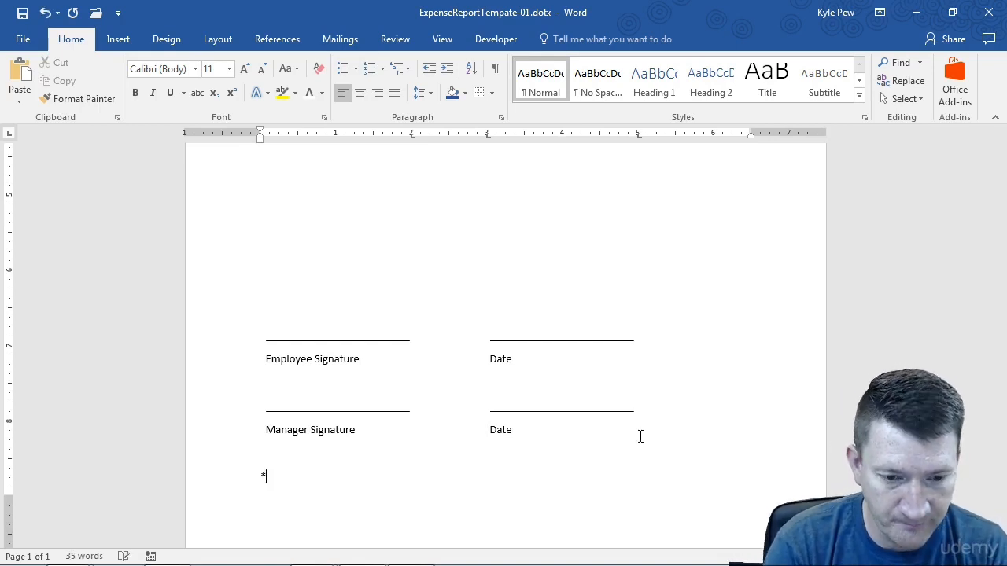
pyautogui.write('Please ')
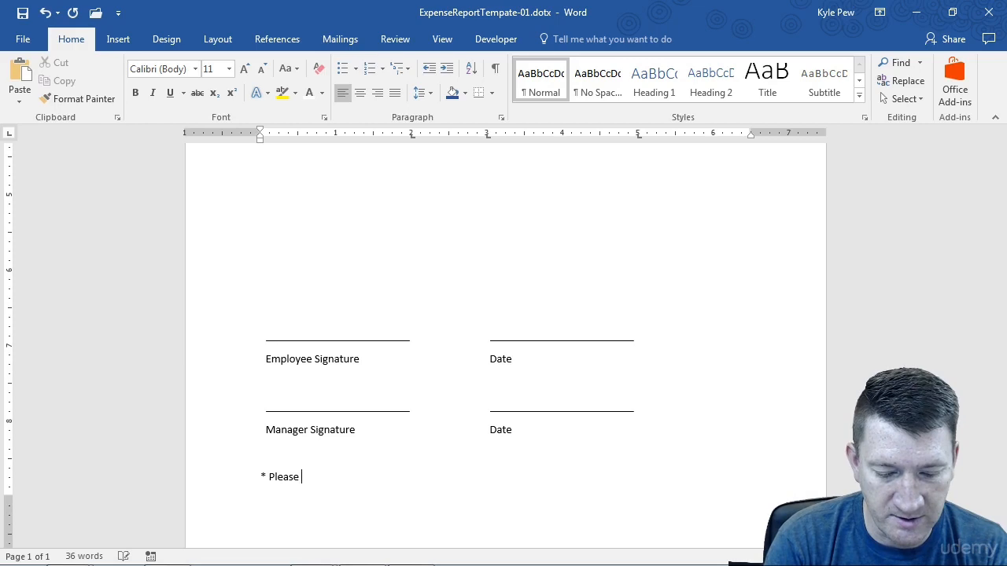
pyautogui.write('fill out an')
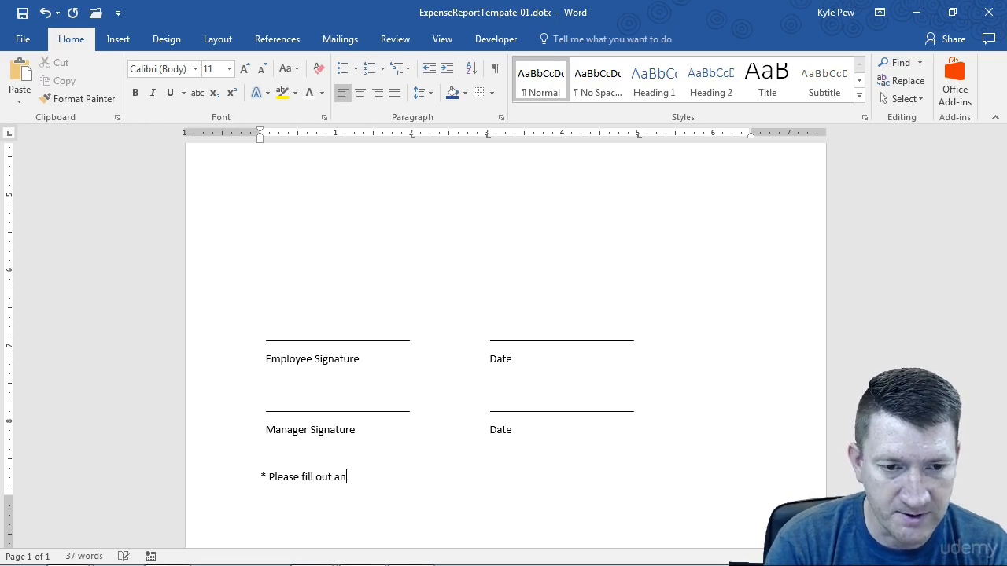
pyautogui.write('d email to HR')
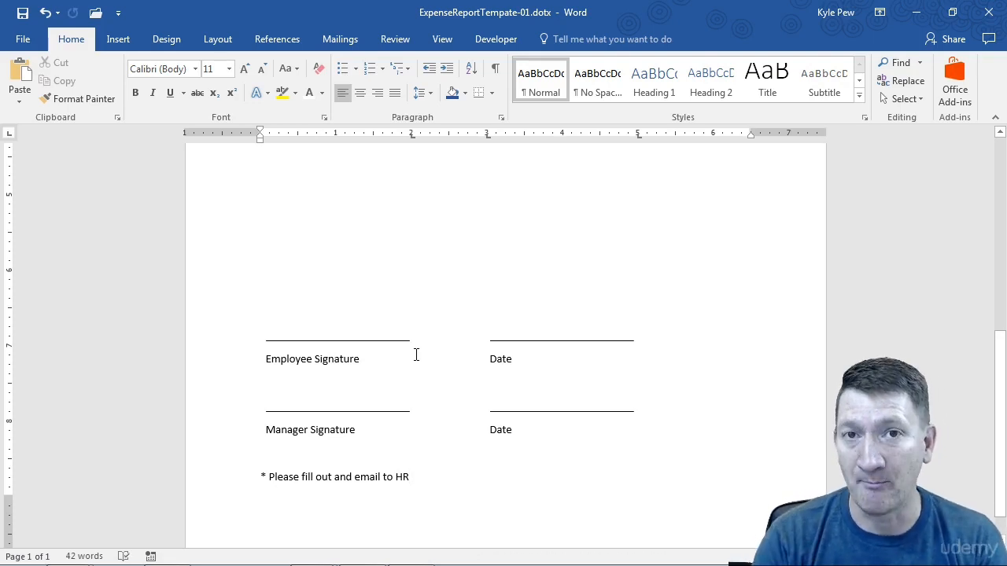
# - Close the edited expense report template with its changes saved, keeping Word open
pyautogui.click(11, 44)
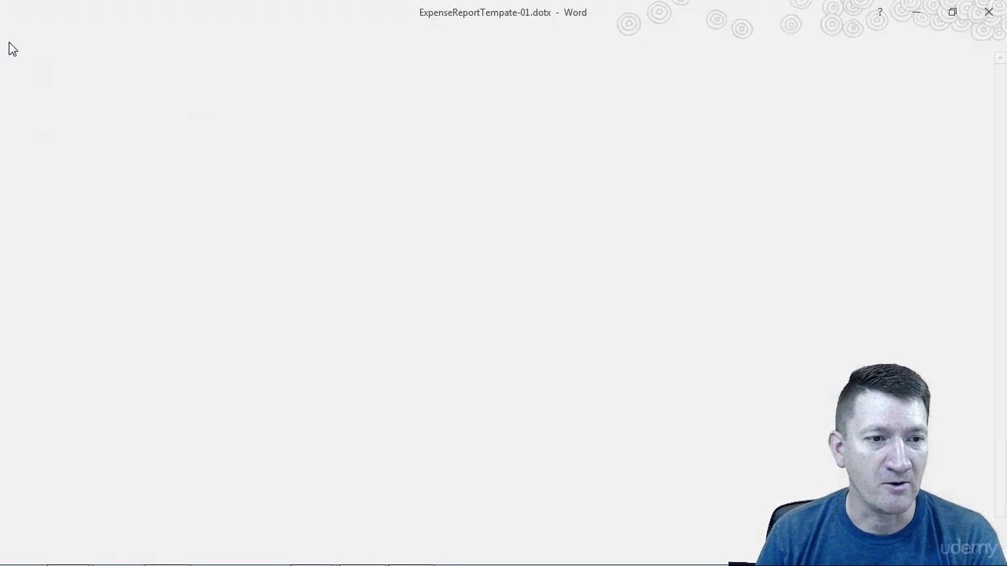
pyautogui.click(38, 314)
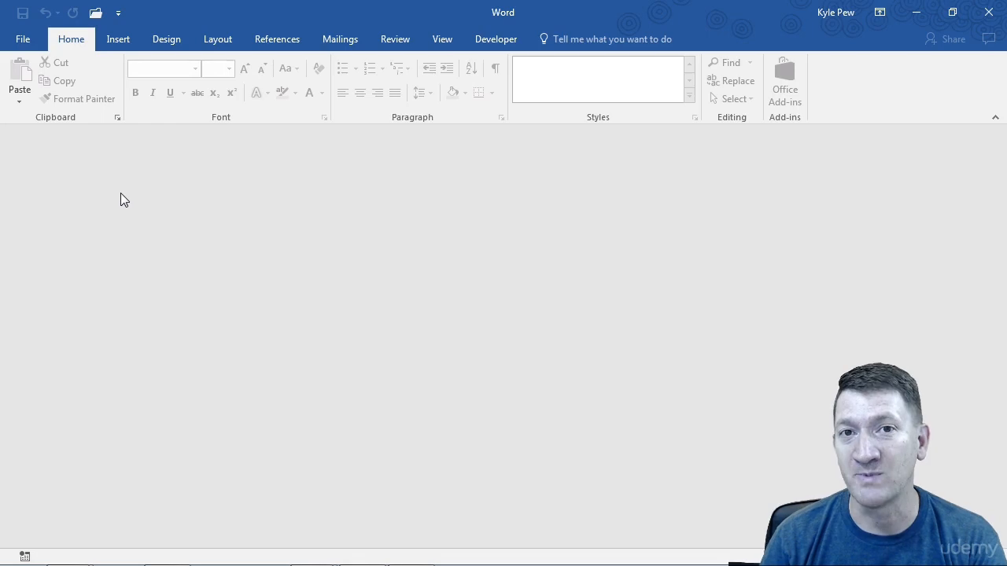
# - Create another document from the personal template ExpenseReportTempate-01 and check it for the HR note below the signature lines
pyautogui.click(30, 47)
pyautogui.click(32, 107)
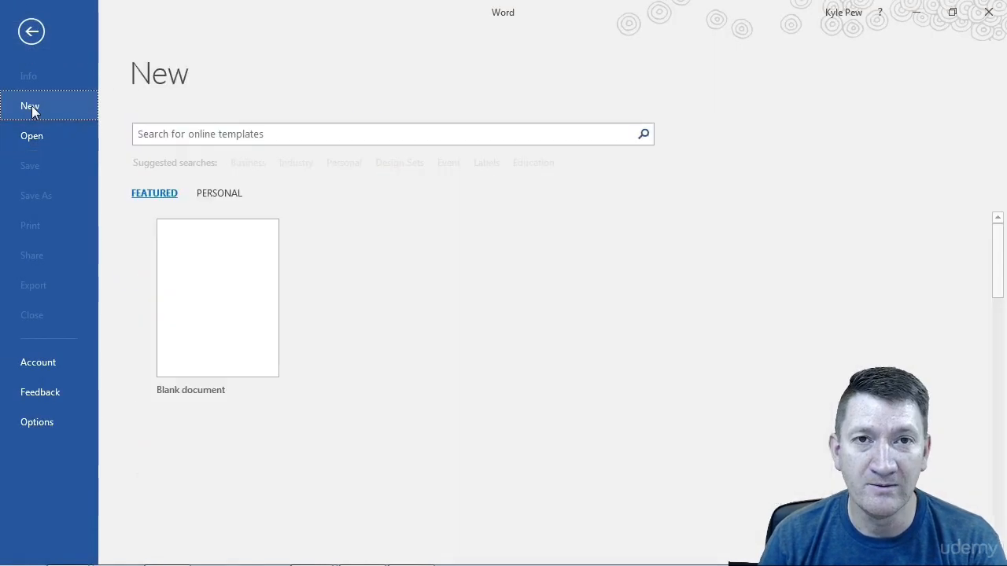
pyautogui.click(214, 197)
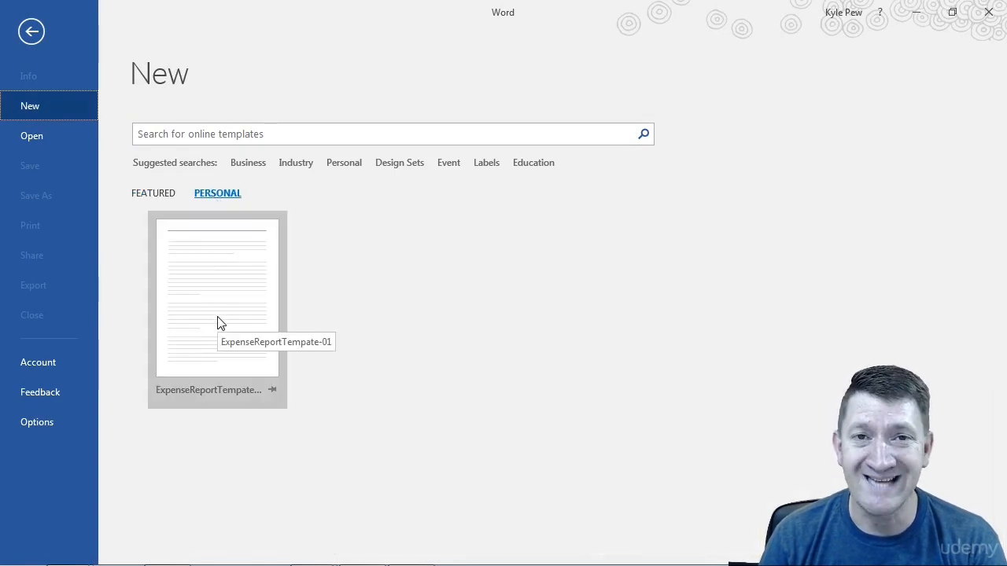
pyautogui.click(218, 323)
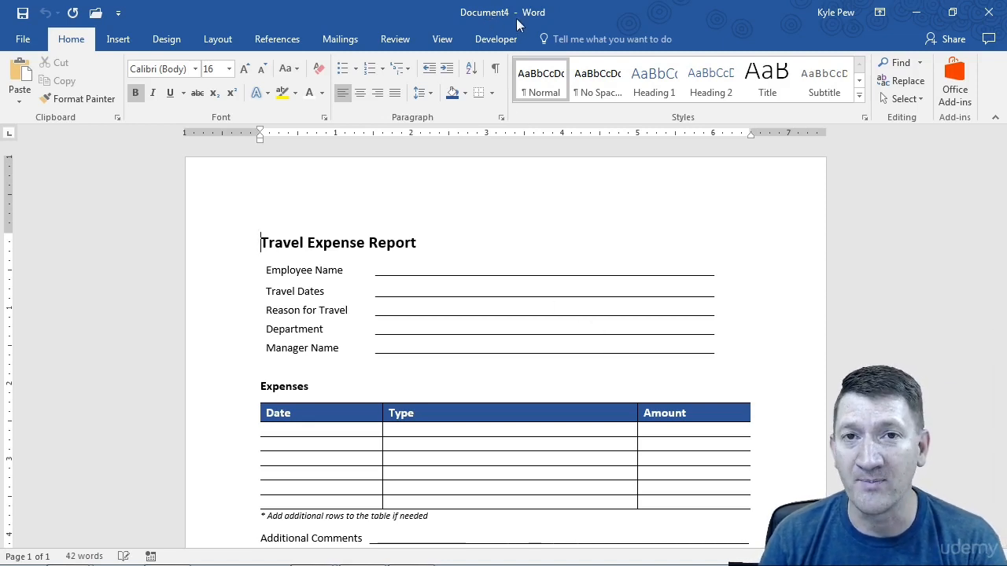
pyautogui.scroll(-10, 412, 395)
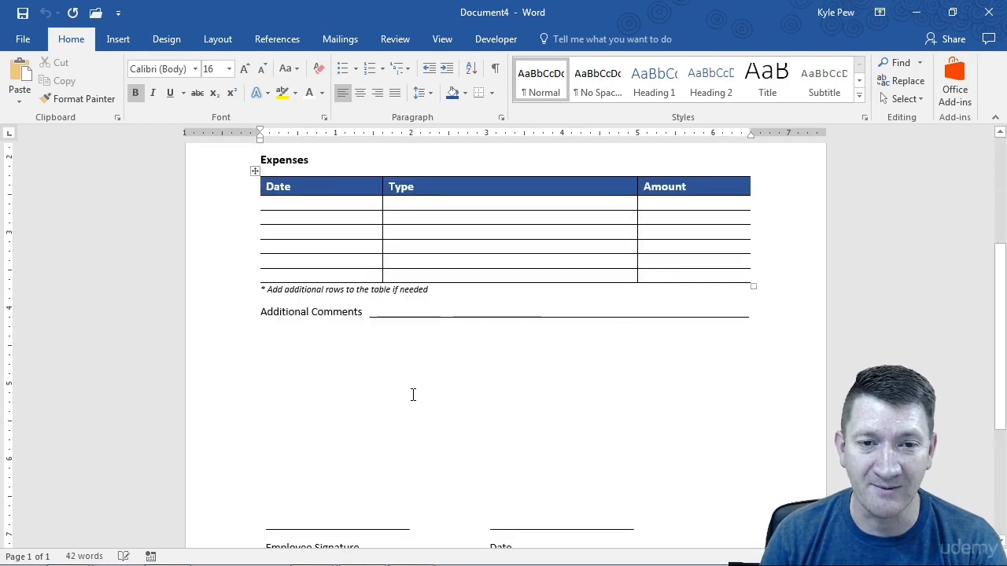
pyautogui.hotkey('ctrl', '2')
pyautogui.moveTo(411, 438); pyautogui.dragTo(582, 420)
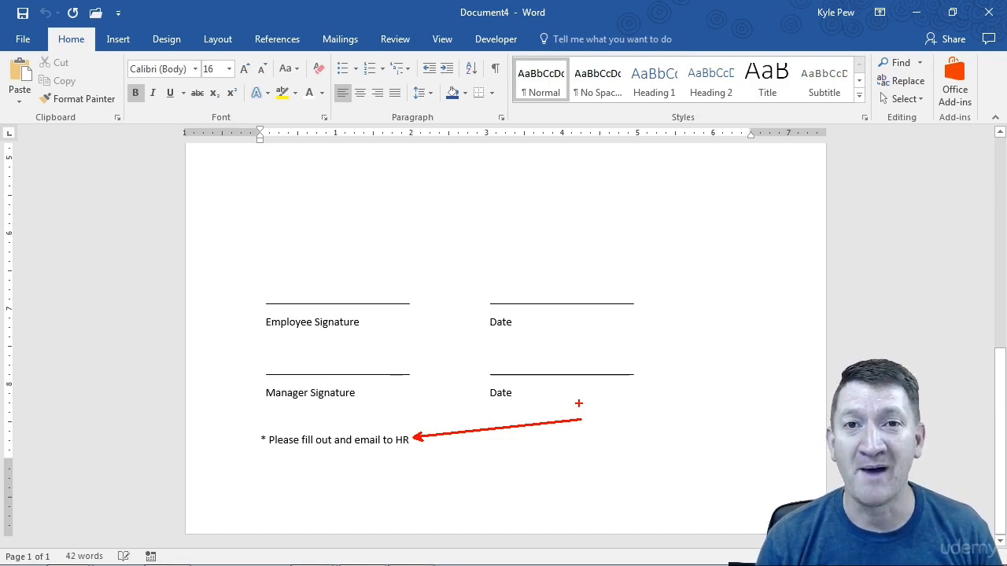
pyautogui.press('Escape')
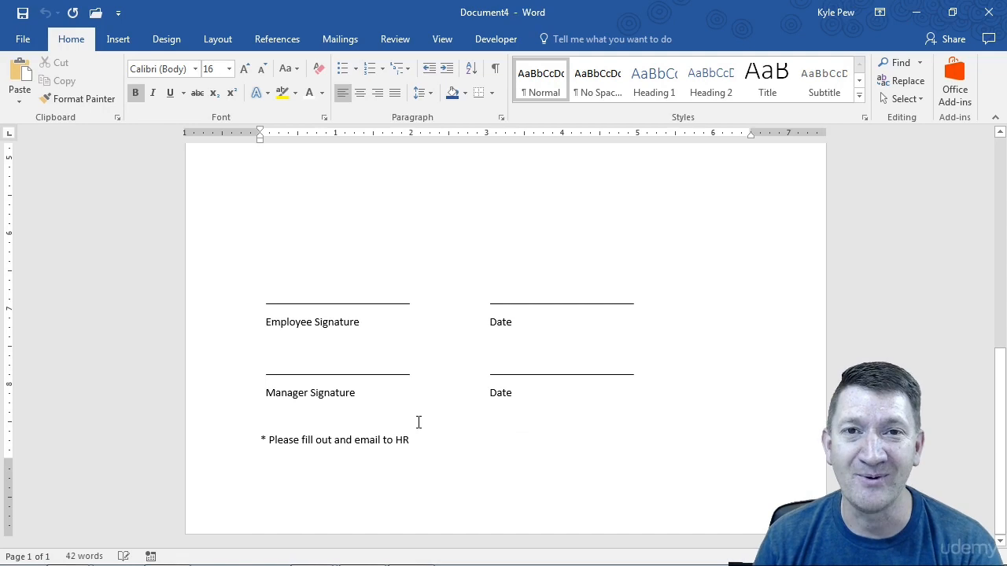